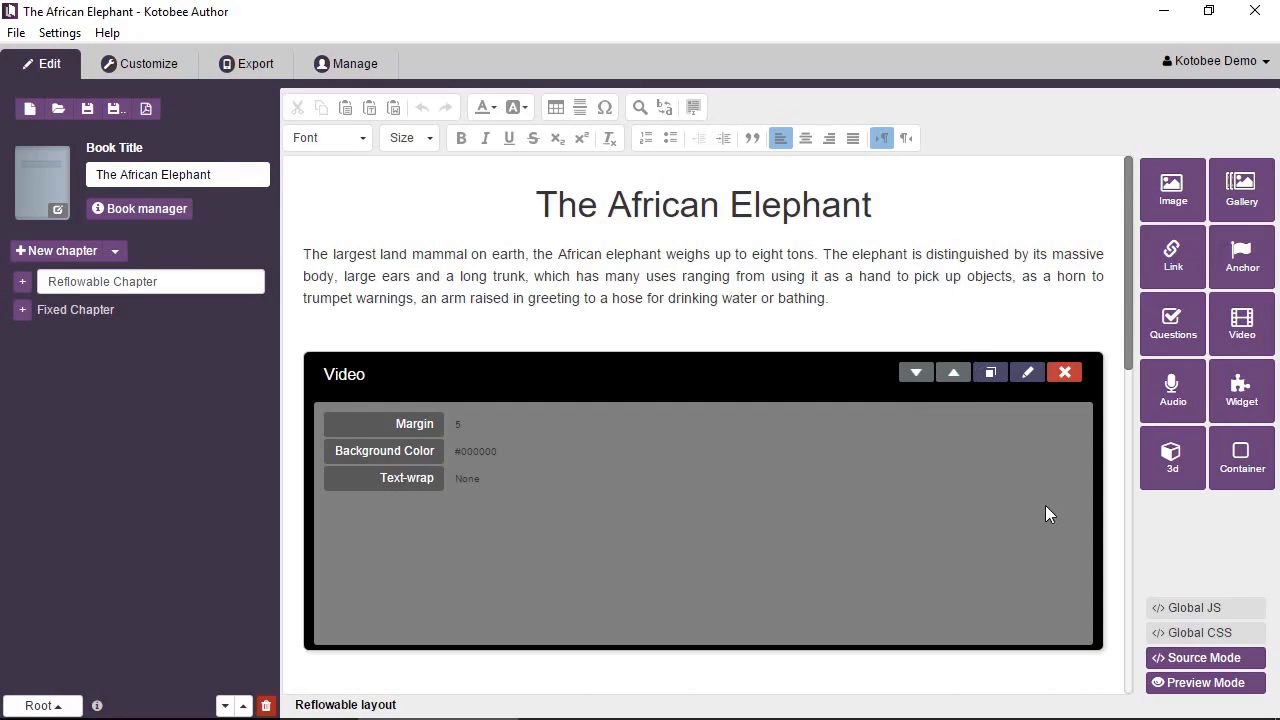
Preview the Reflowable Chapter, playing and then pausing the elephant video
left_click(1196, 686)
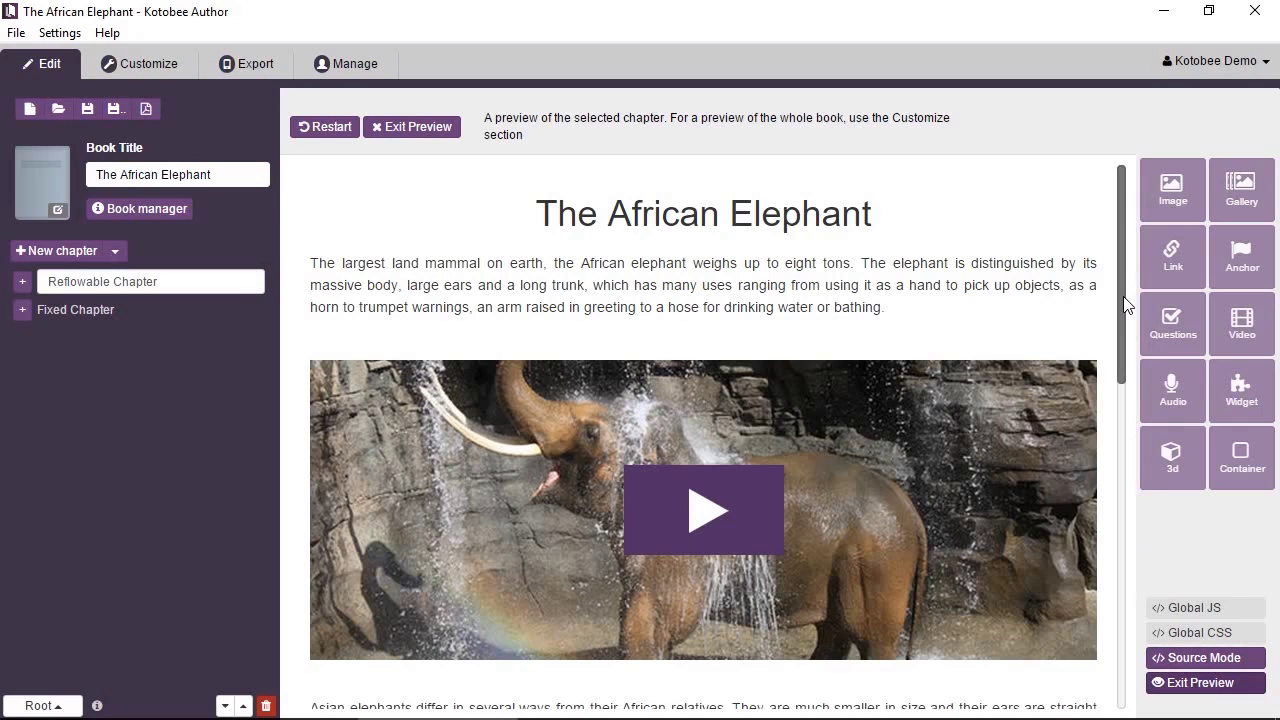
left_click_drag(1127, 305, 1117, 372)
left_click(762, 312)
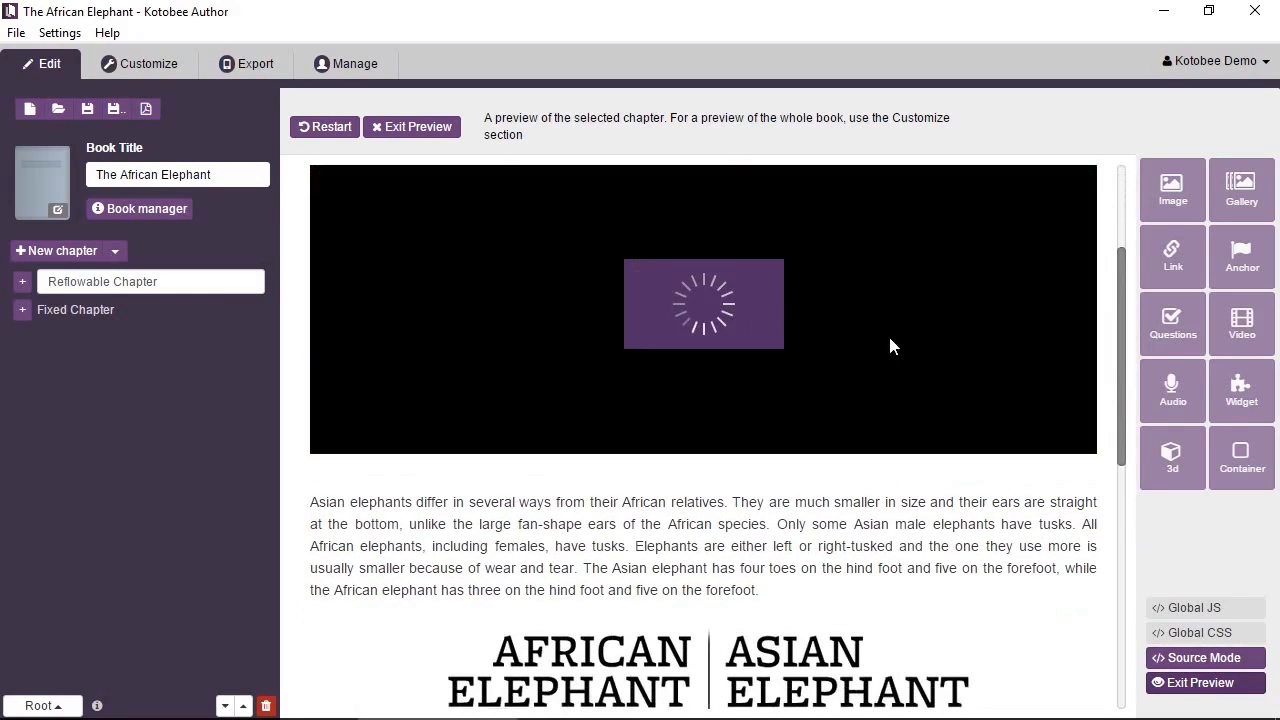
scroll(1123, 366, "up", 1)
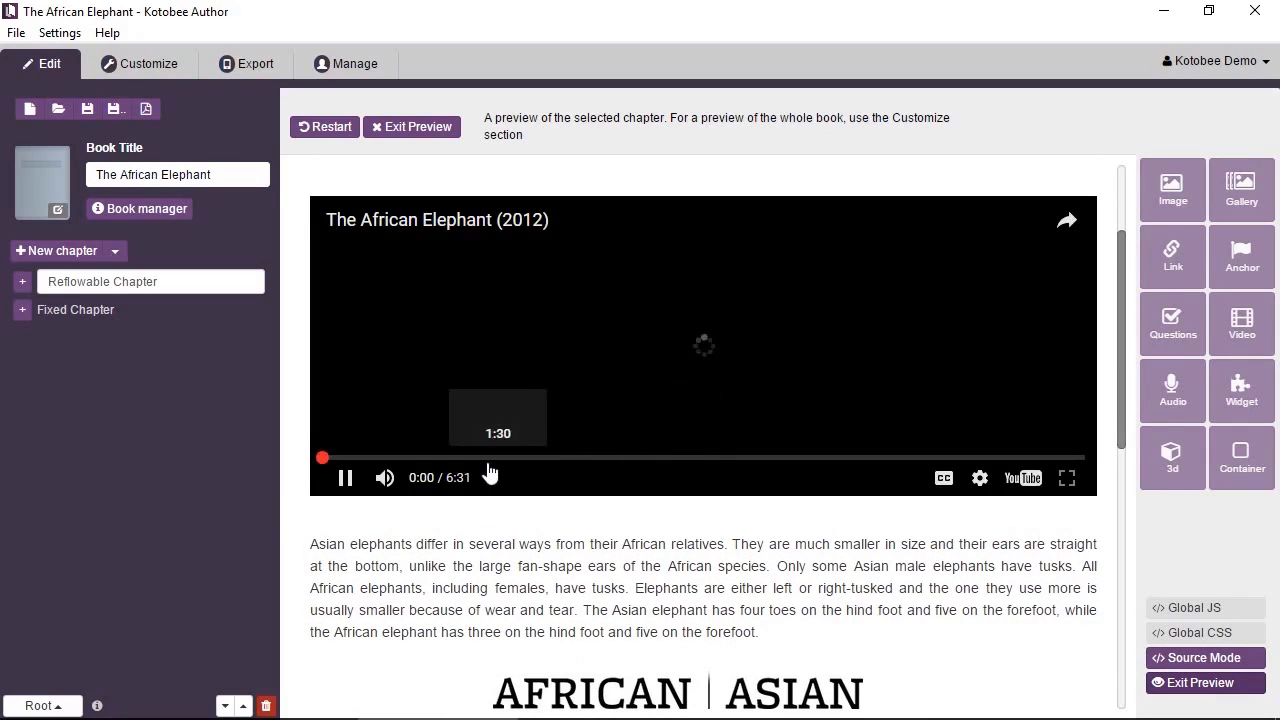
left_click(345, 478)
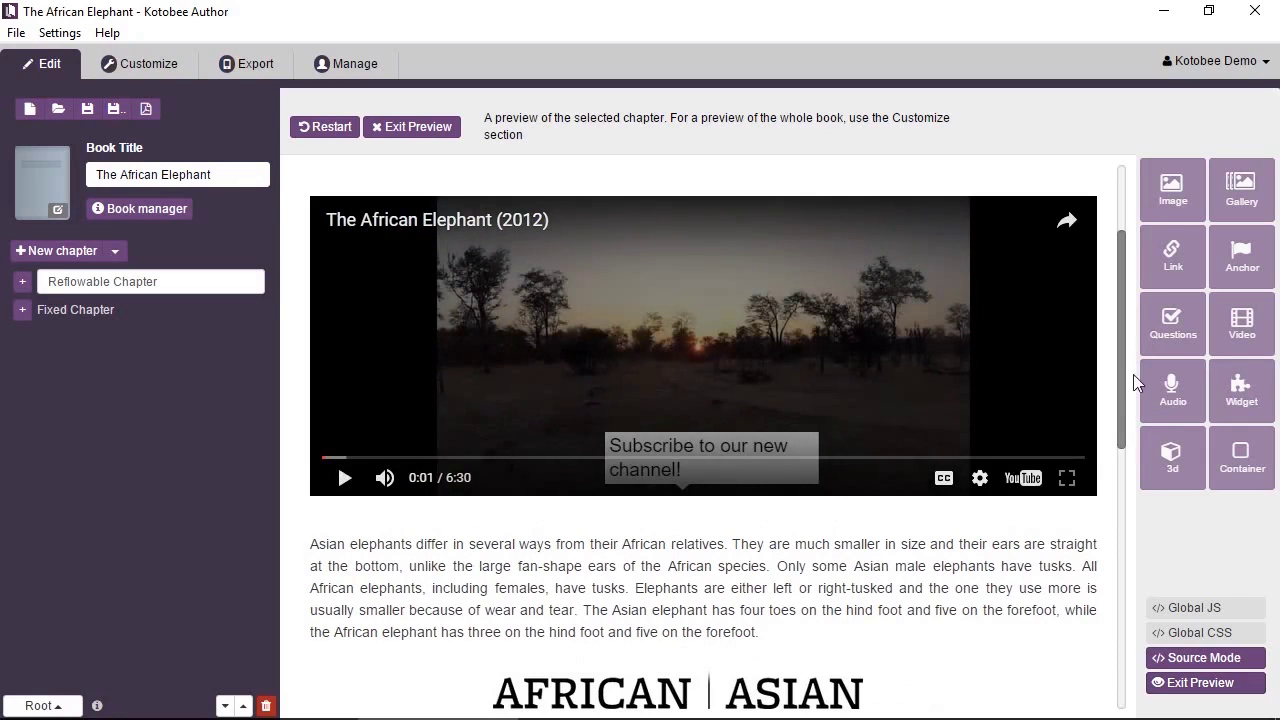
left_click_drag(1121, 368, 1103, 629)
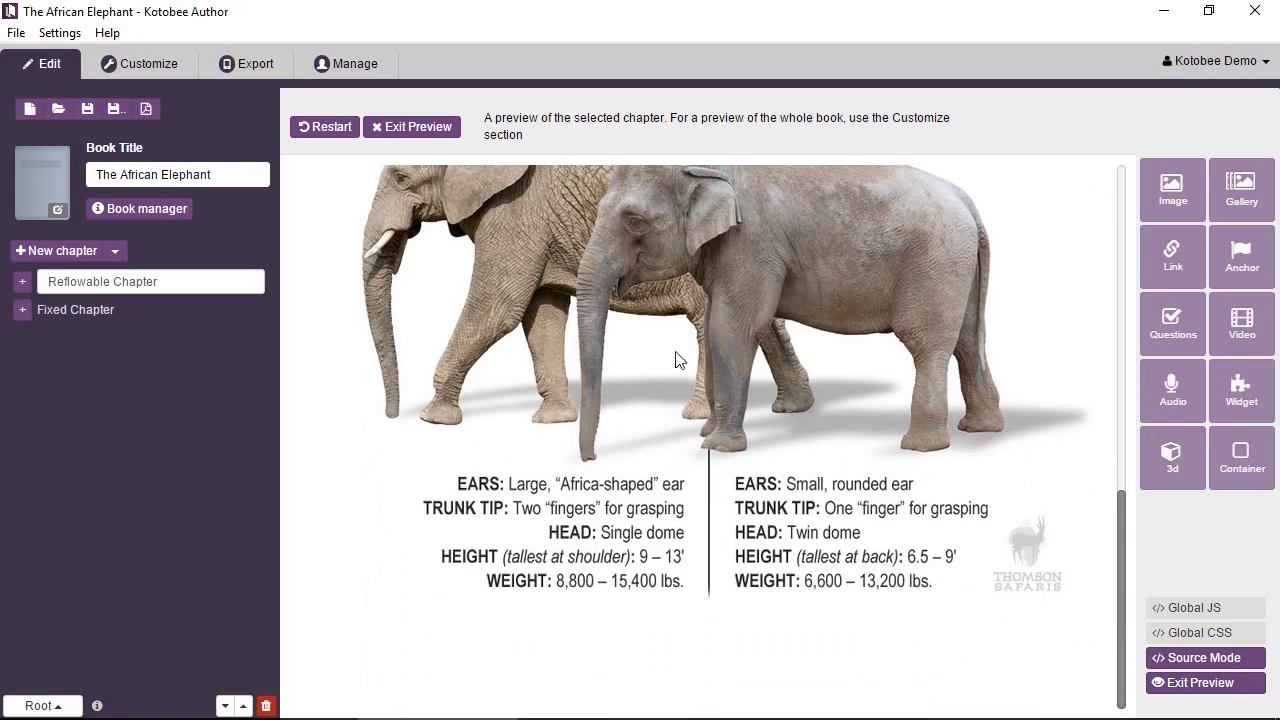
Switch to the Fixed Chapter and scroll its fixed-layout preview down and back up
left_click(424, 128)
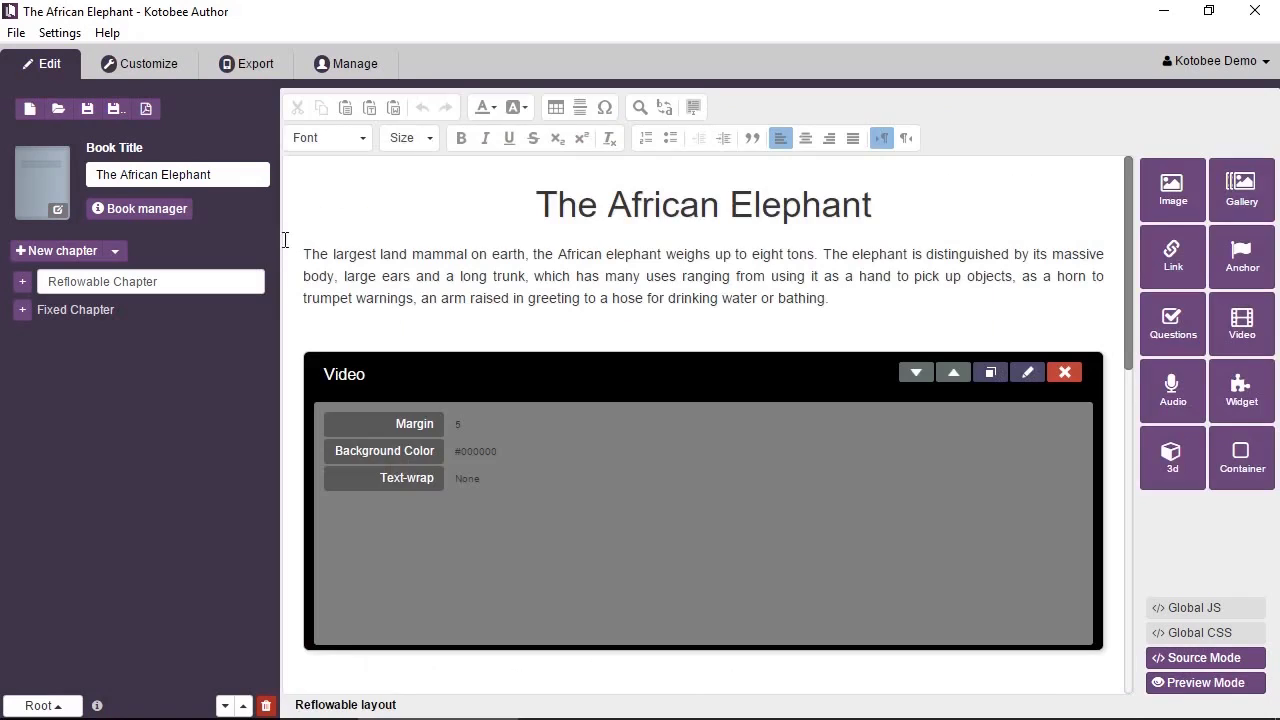
left_click(120, 309)
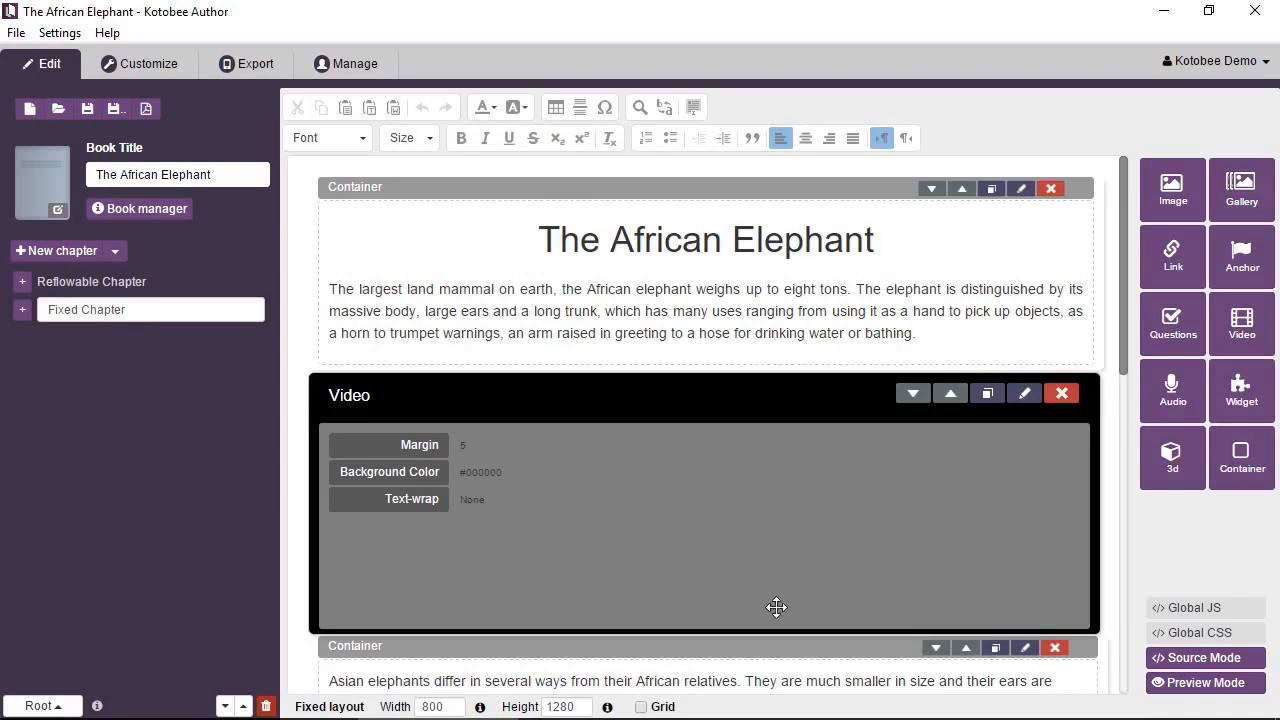
left_click(1183, 690)
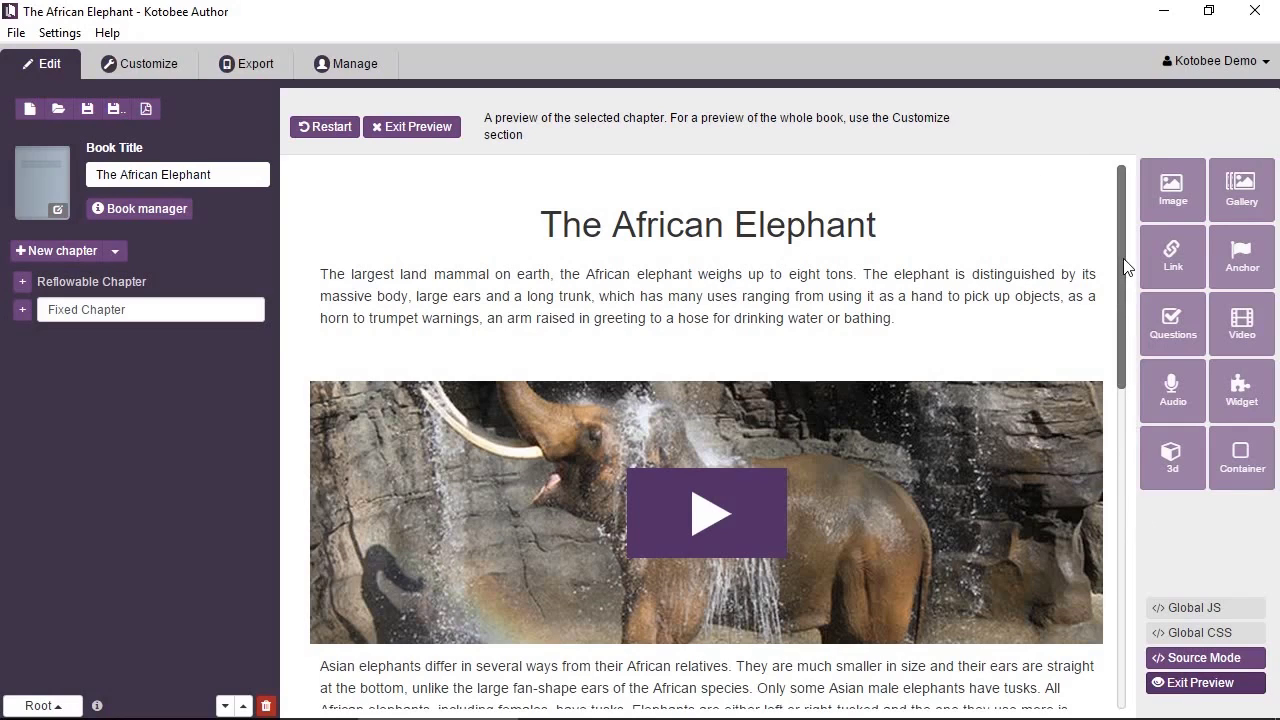
left_click_drag(1125, 265, 1128, 605)
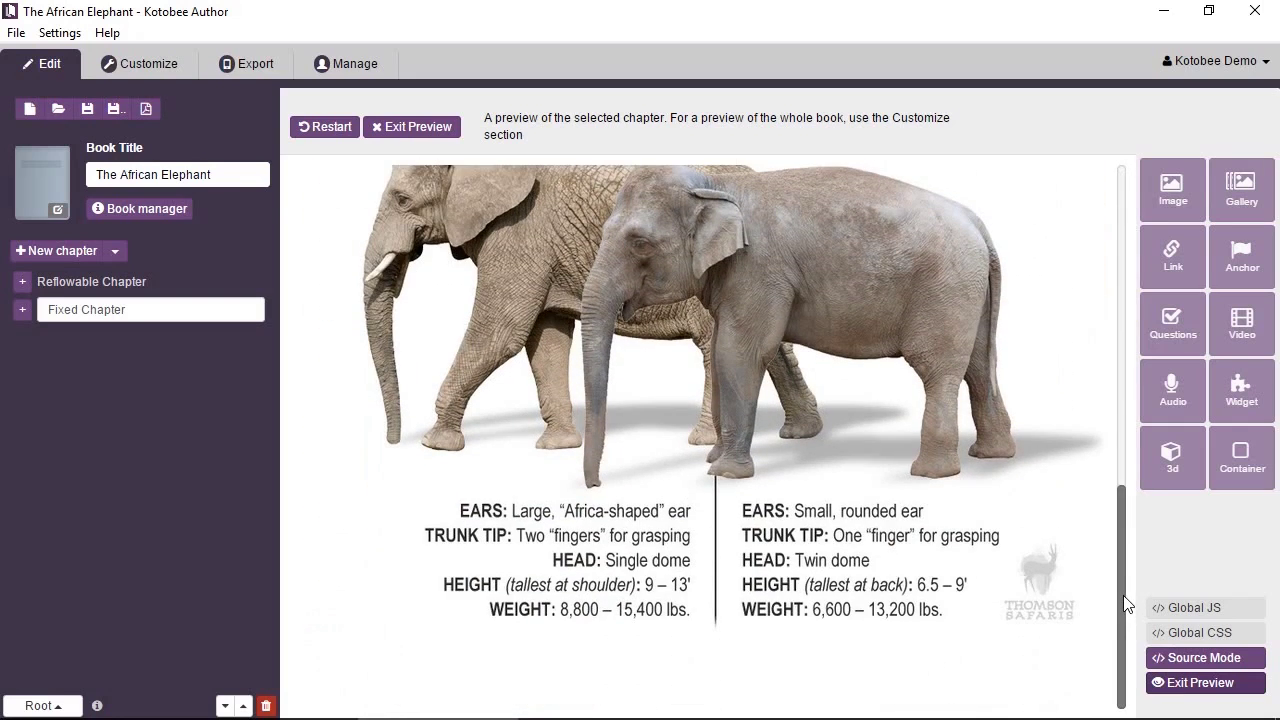
left_click_drag(1125, 600, 1145, 250)
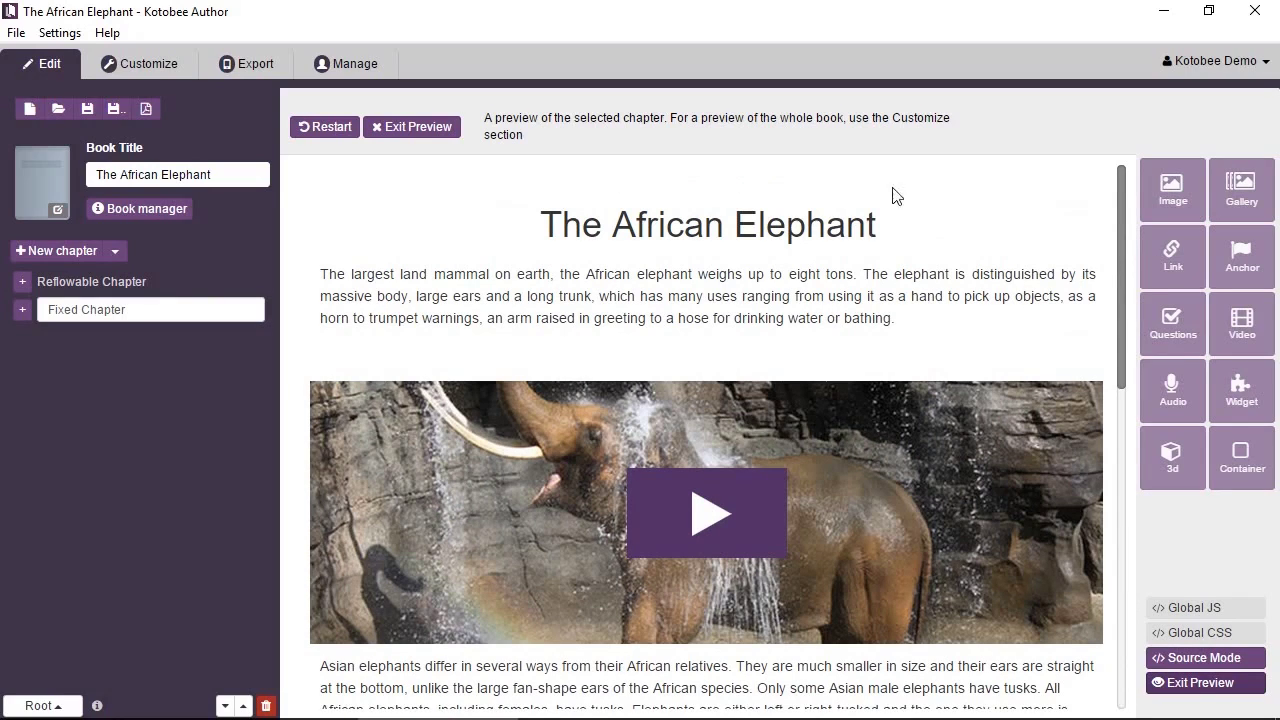
In the Customize view, set the preview platform to iPhone 6 Plus
left_click(125, 65)
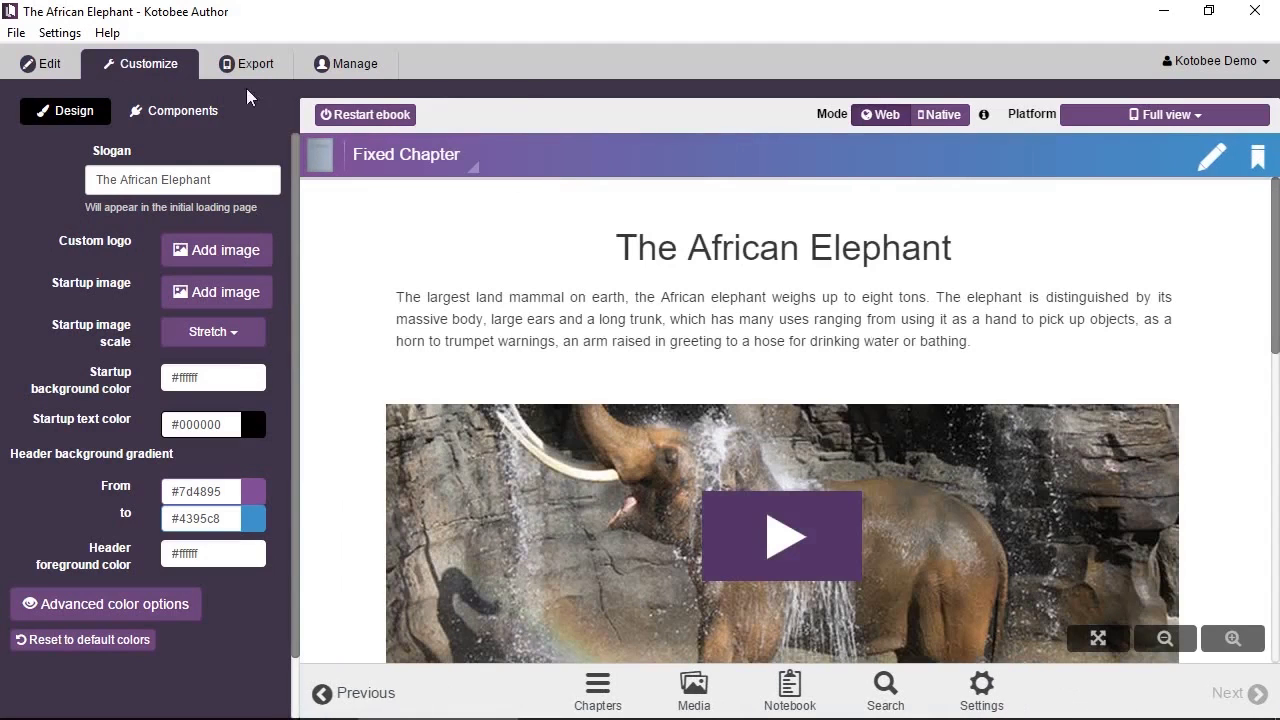
left_click(1109, 118)
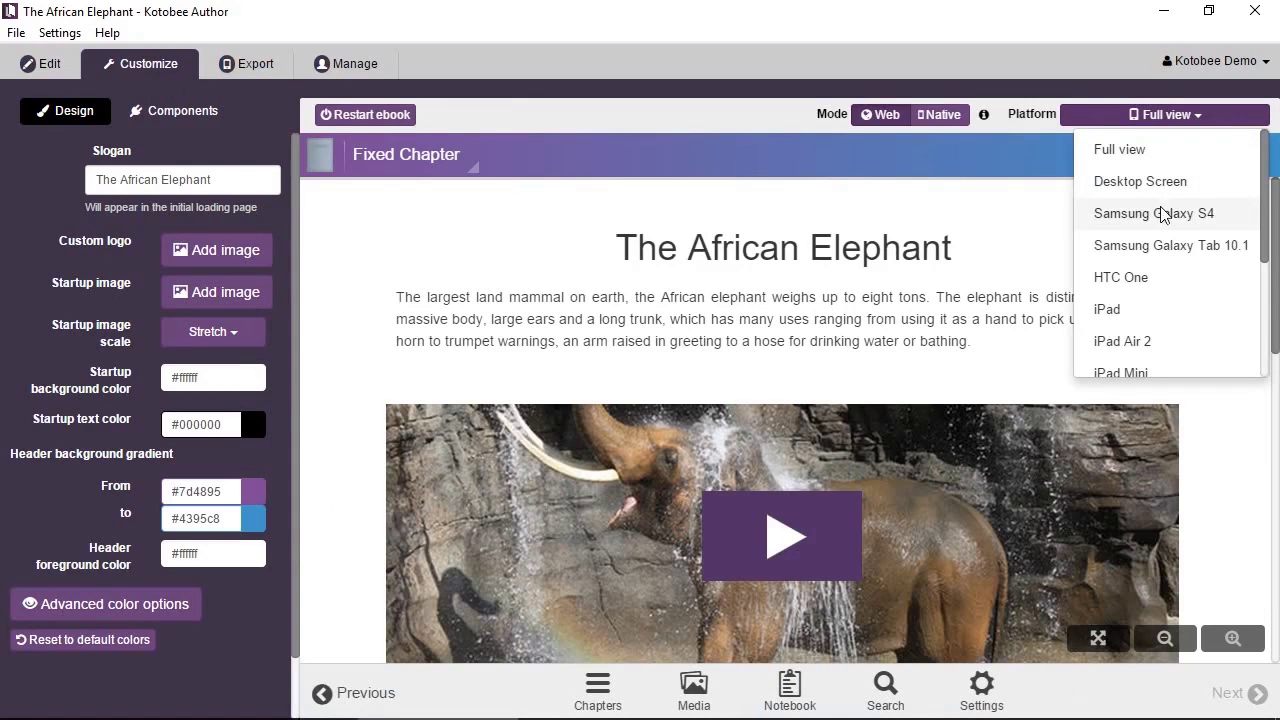
scroll(1165, 222, "down", 3)
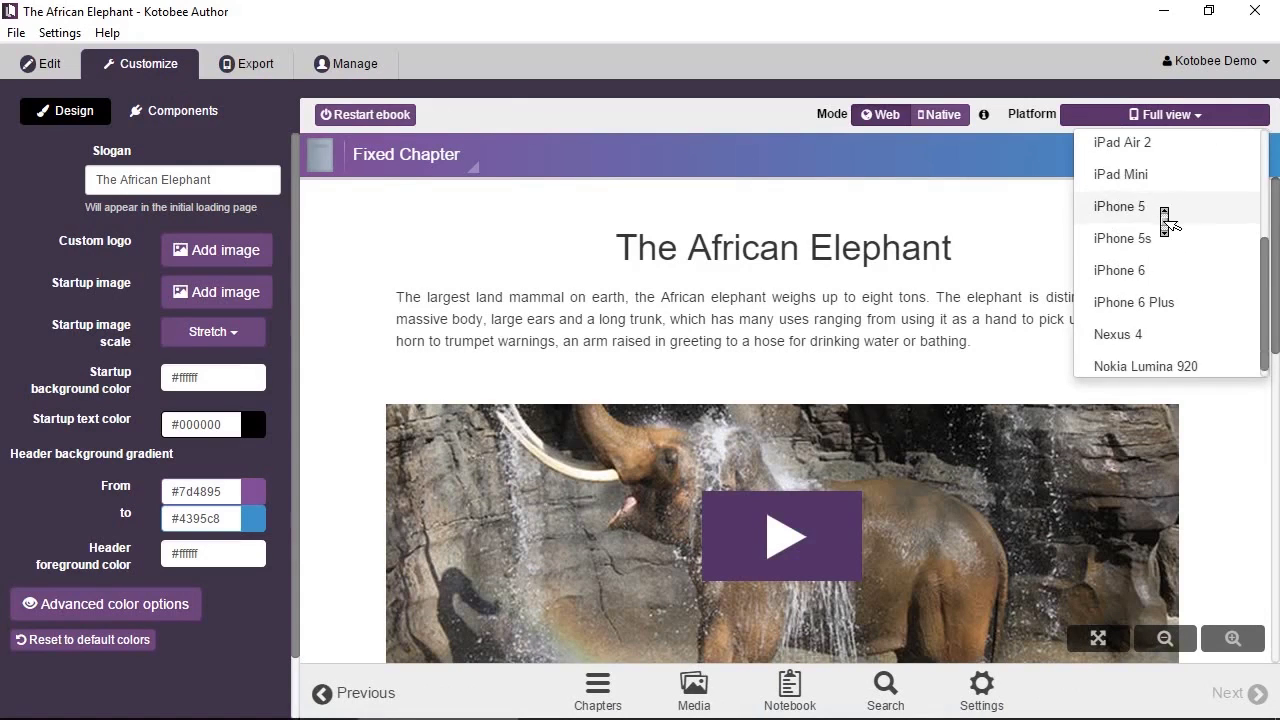
left_click(1158, 296)
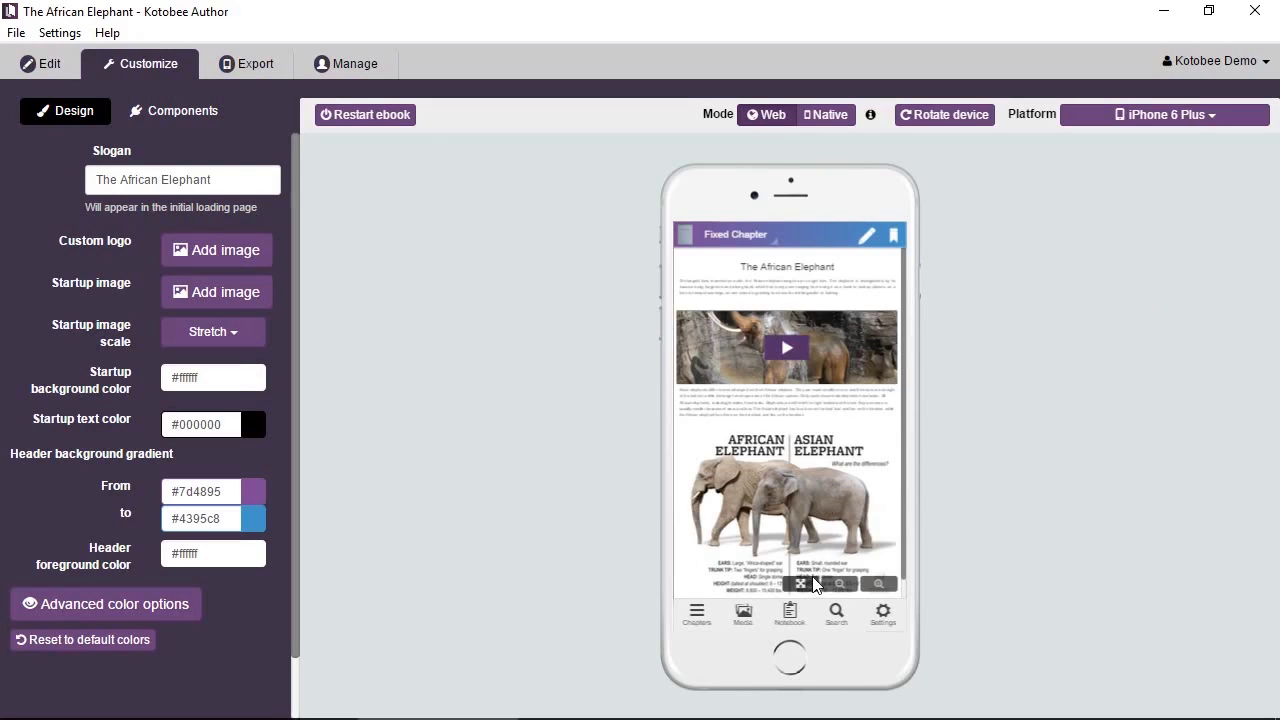
left_click(878, 586)
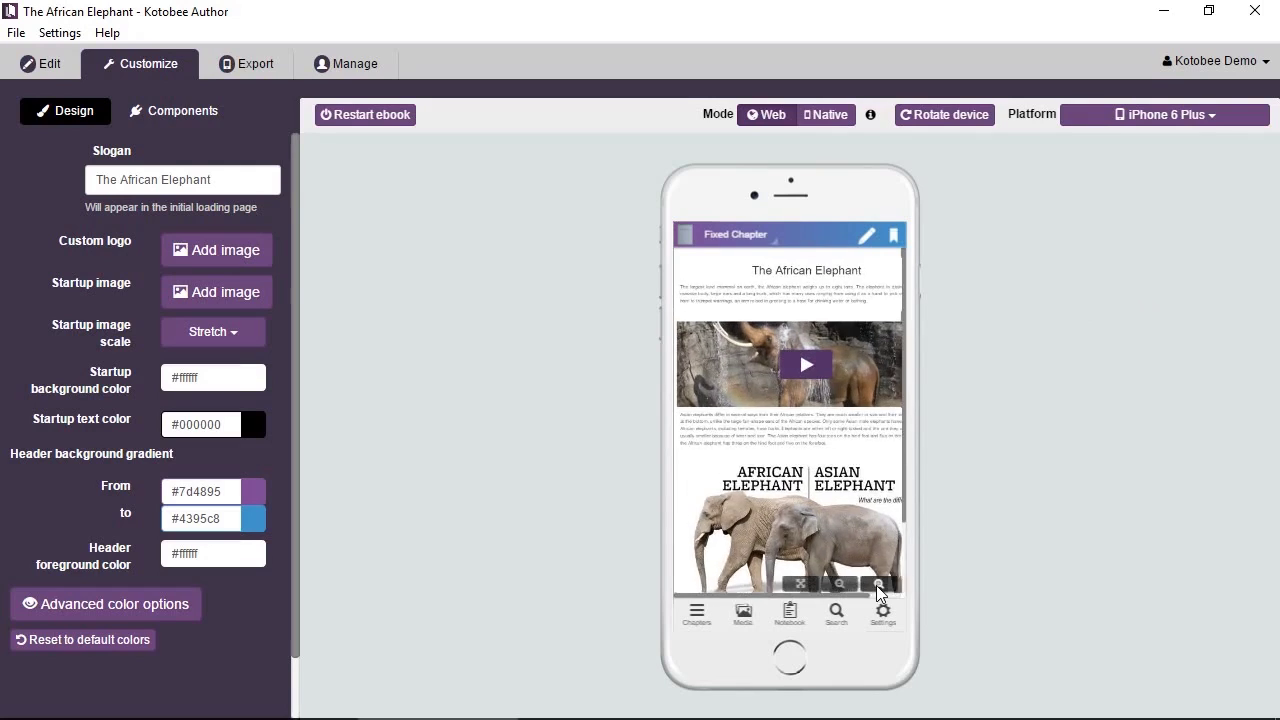
left_click(878, 587)
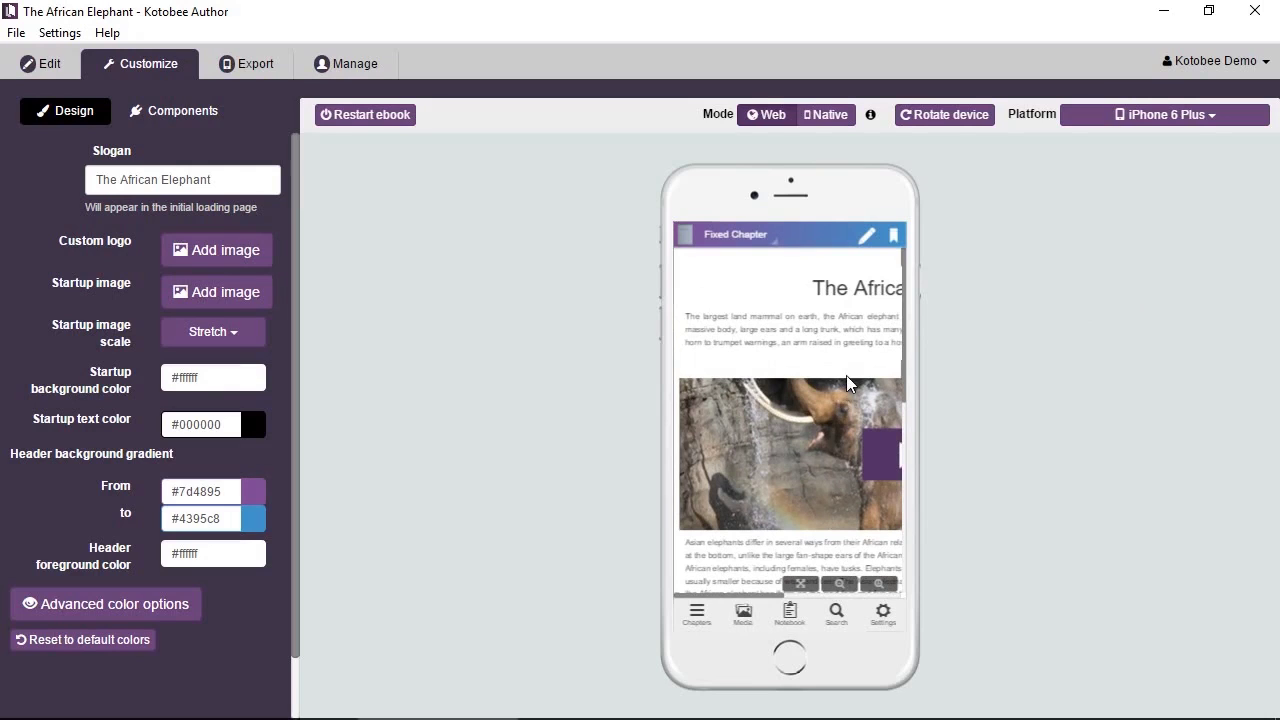
scroll(849, 382, "down", 2)
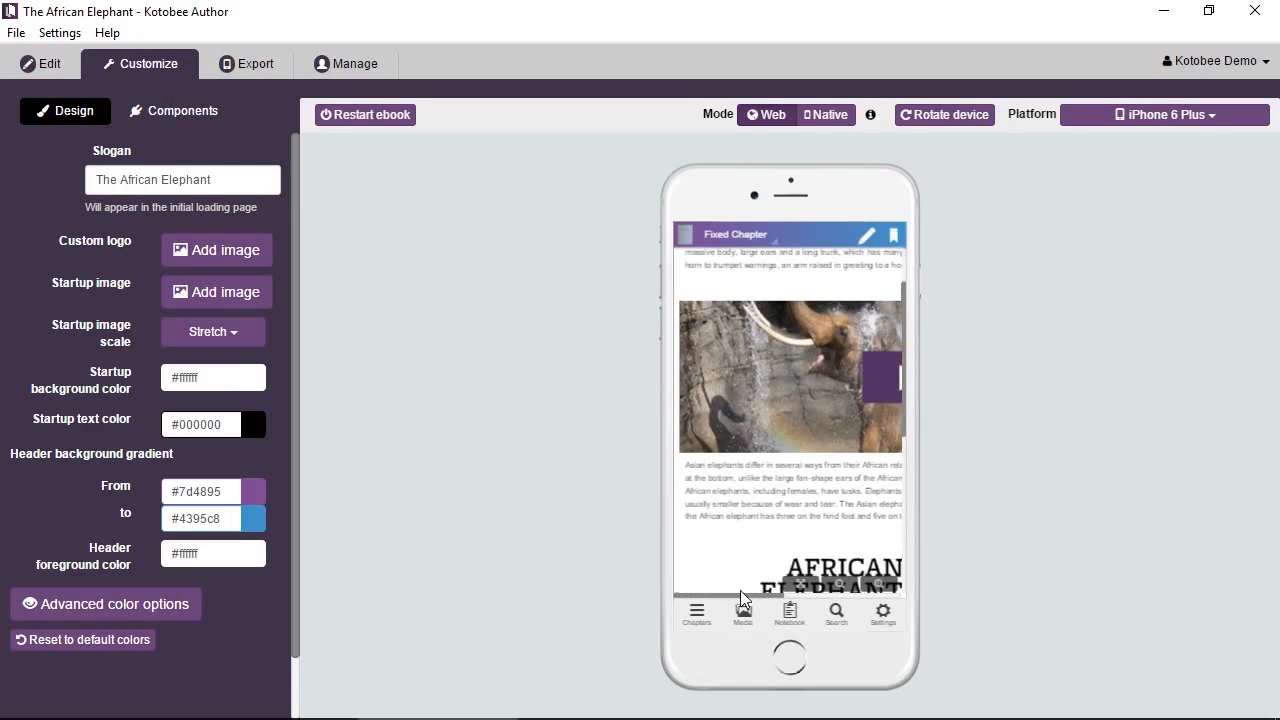
left_click_drag(734, 594, 771, 593)
left_click(771, 588)
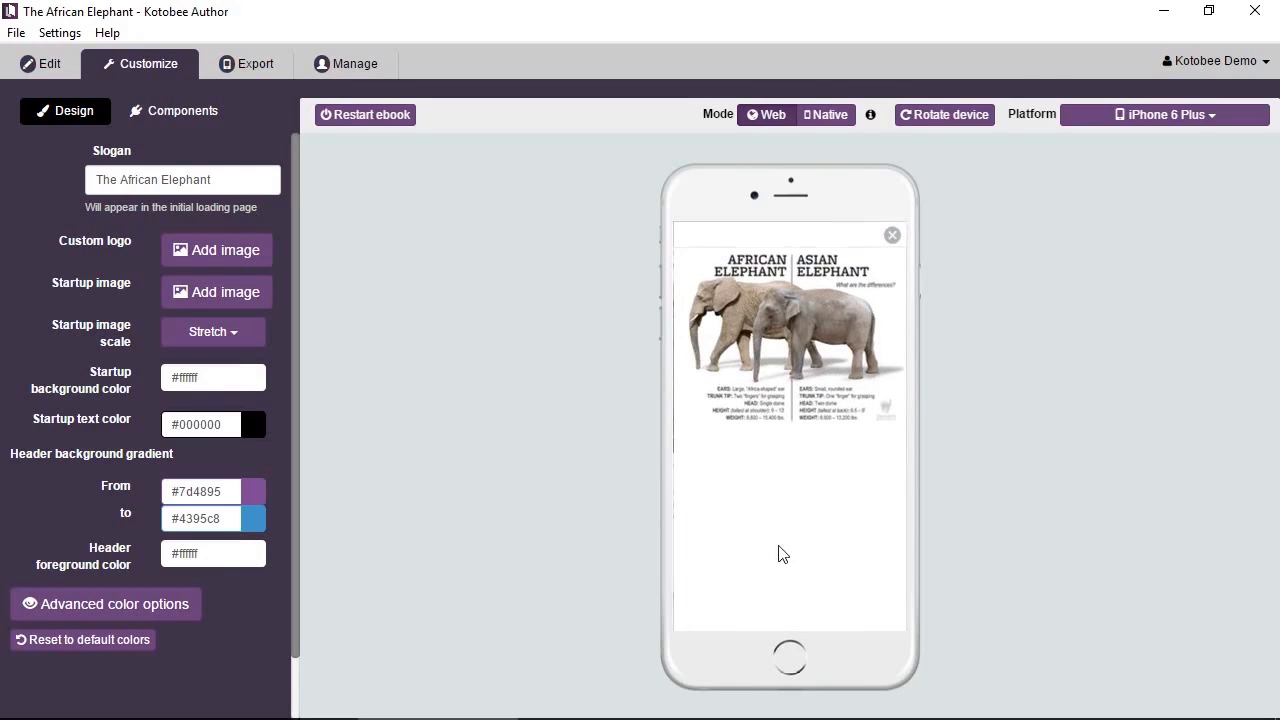
left_click(890, 243)
scroll(887, 344, "down", 3)
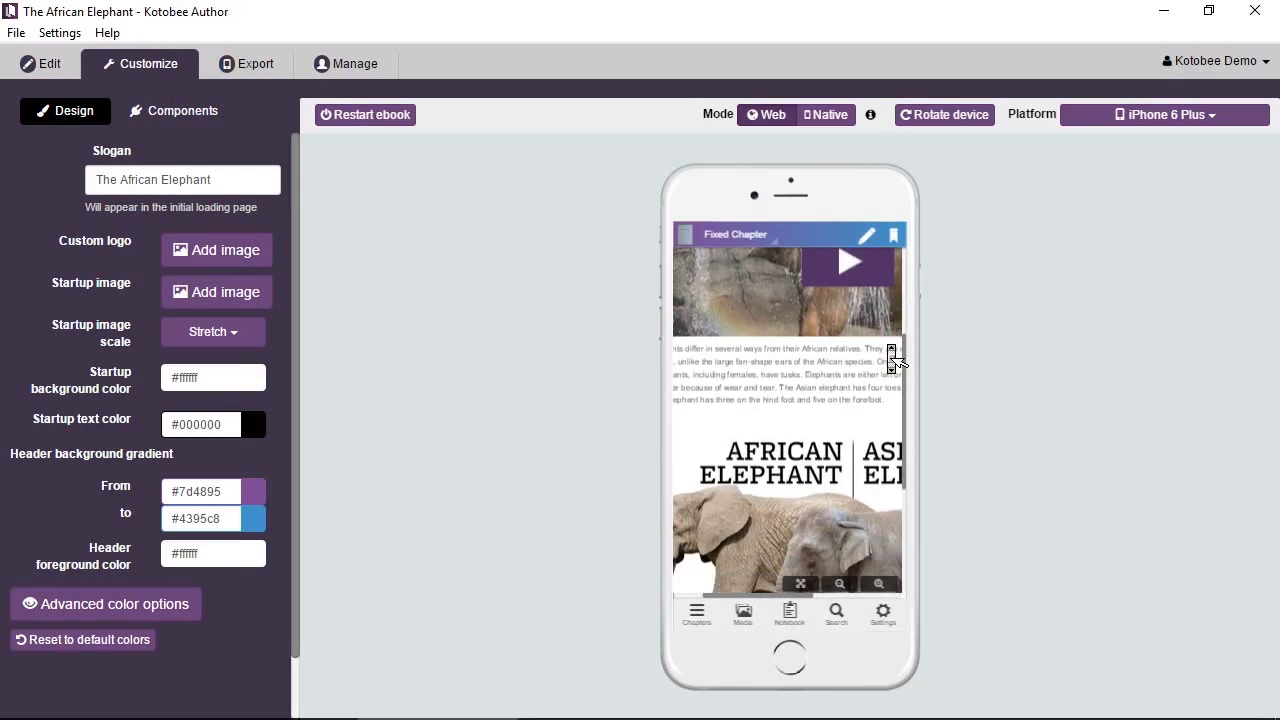
left_click_drag(750, 594, 824, 594)
middle_click(839, 503)
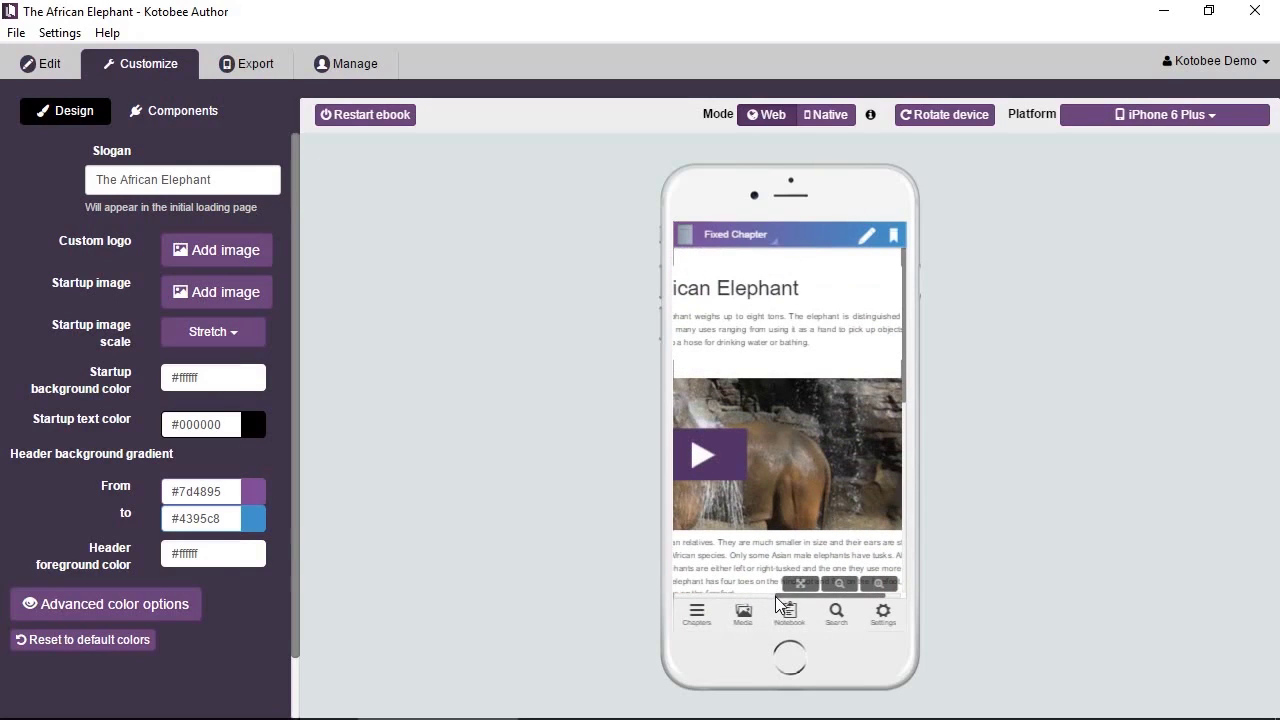
left_click_drag(775, 596, 661, 597)
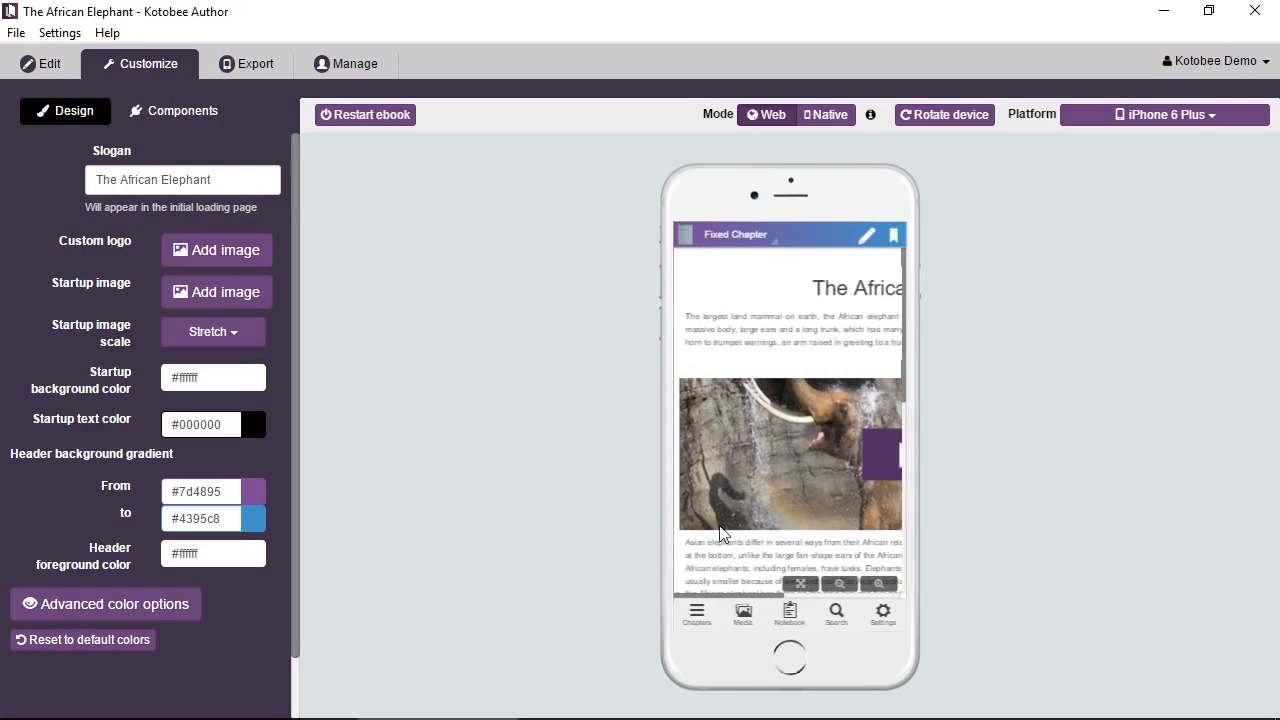
left_click(812, 586)
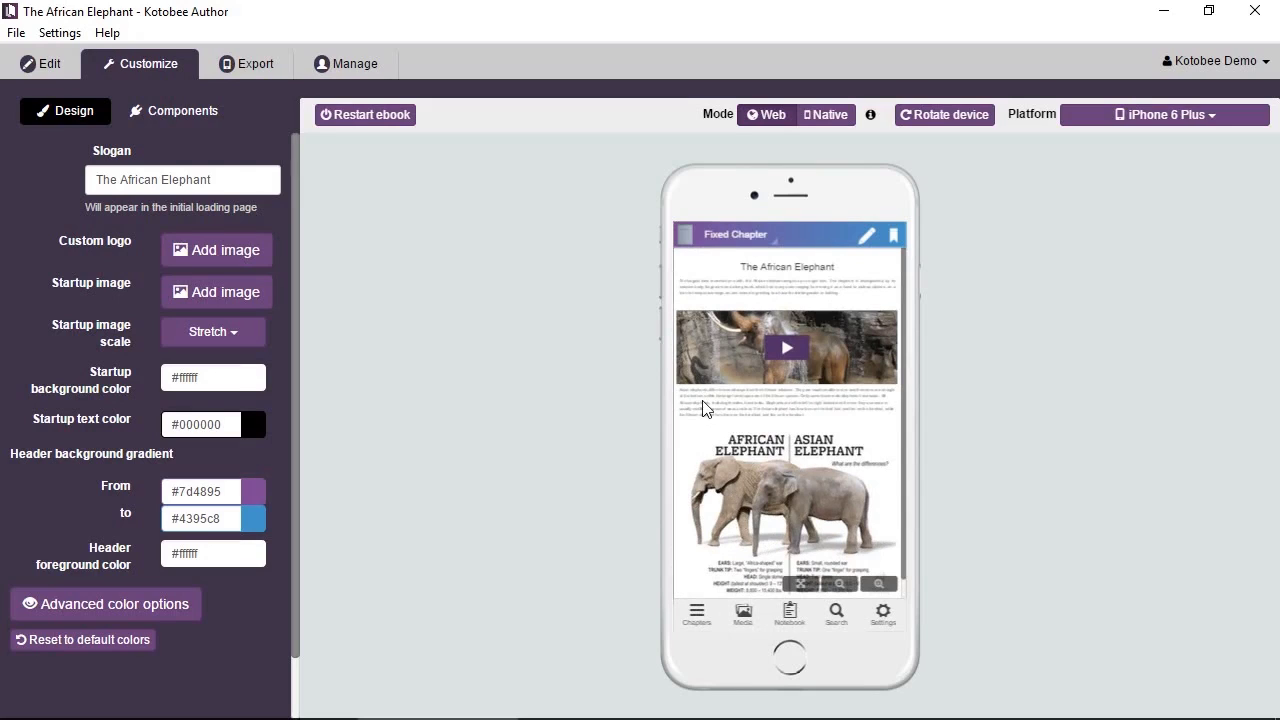
left_click(737, 248)
Pick Reflowable Chapter from the table of contents in the iPhone 6 Plus preview
left_click(716, 342)
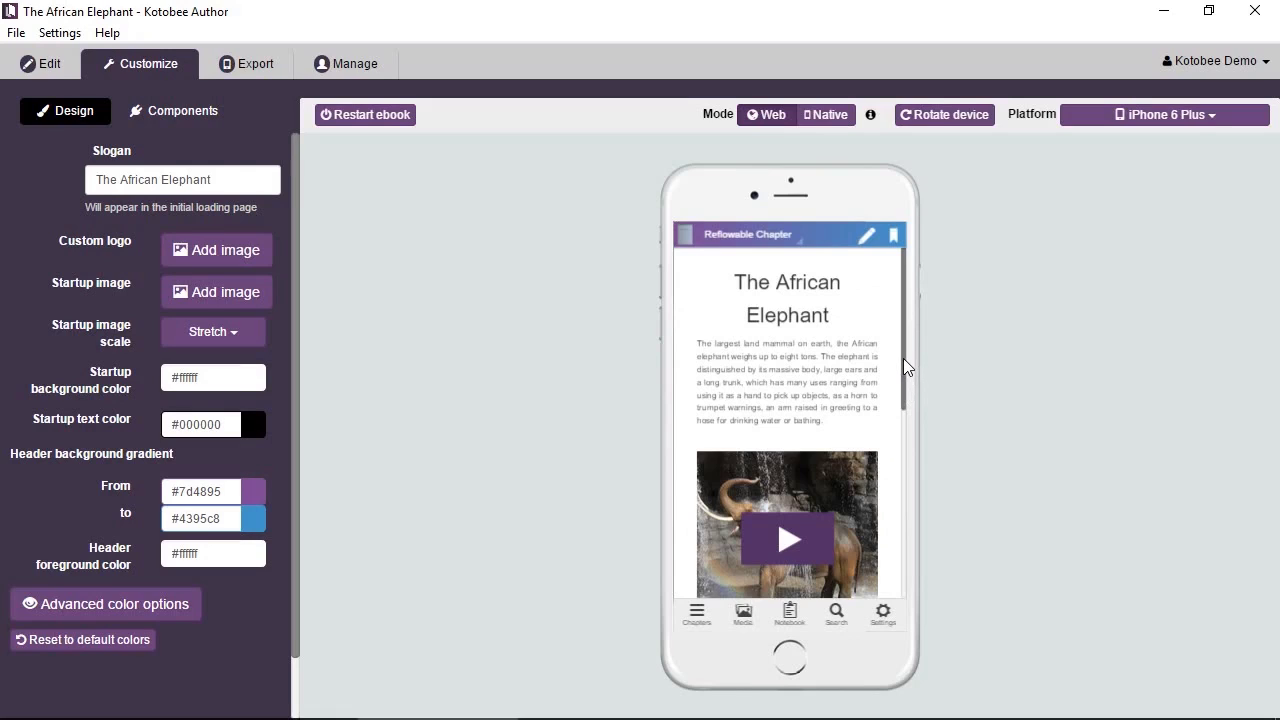
left_click_drag(903, 358, 897, 397)
In the reader settings, increase the font size step by step up to 2.1em
left_click(884, 627)
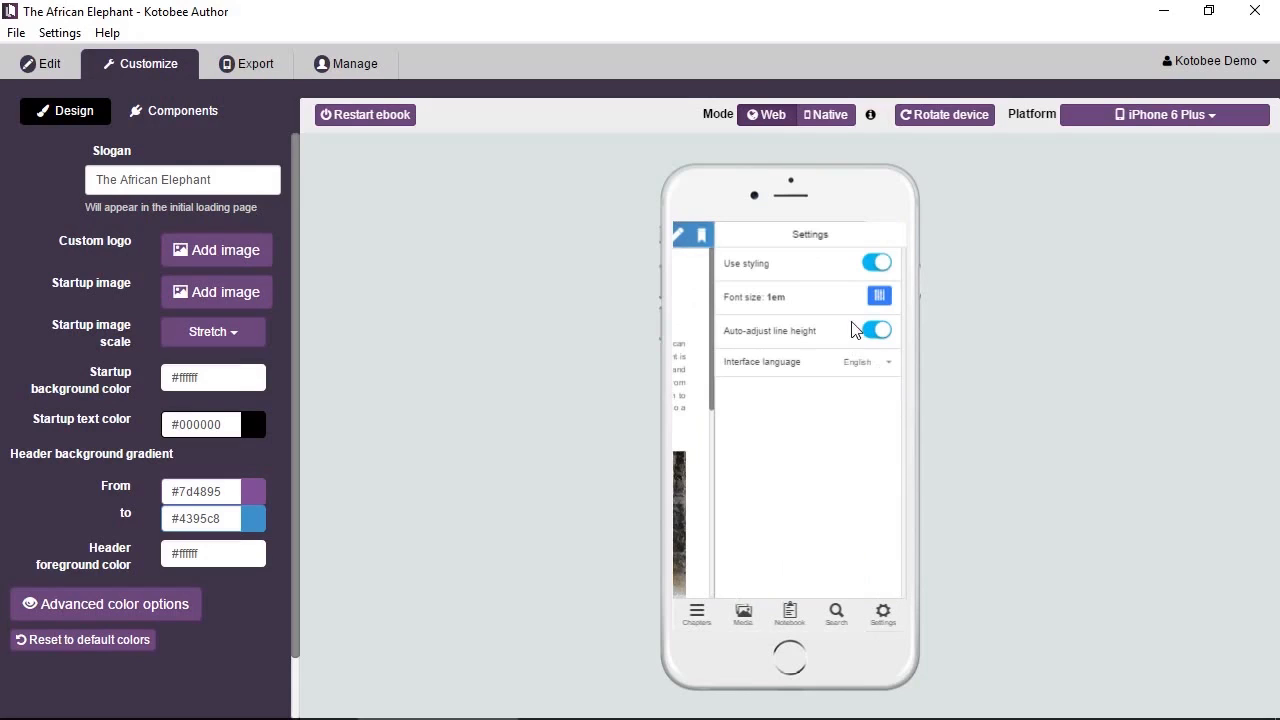
left_click(877, 298)
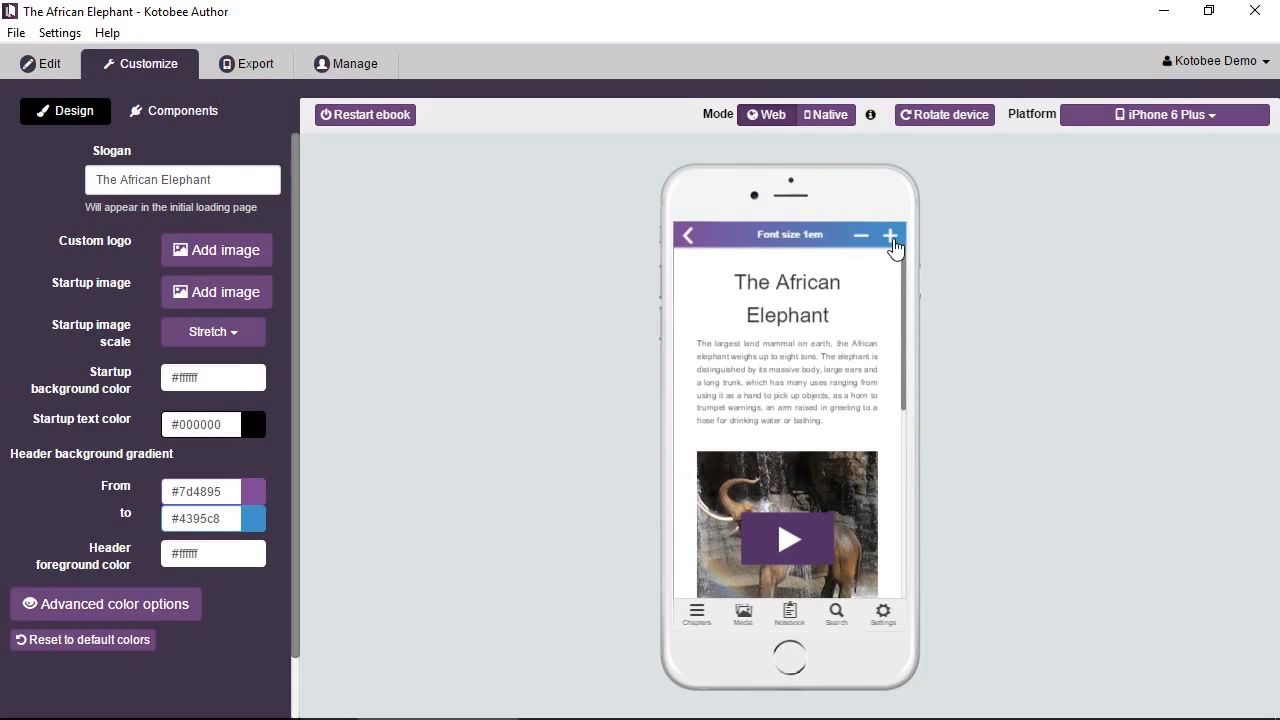
left_click(895, 247)
left_click(895, 247)
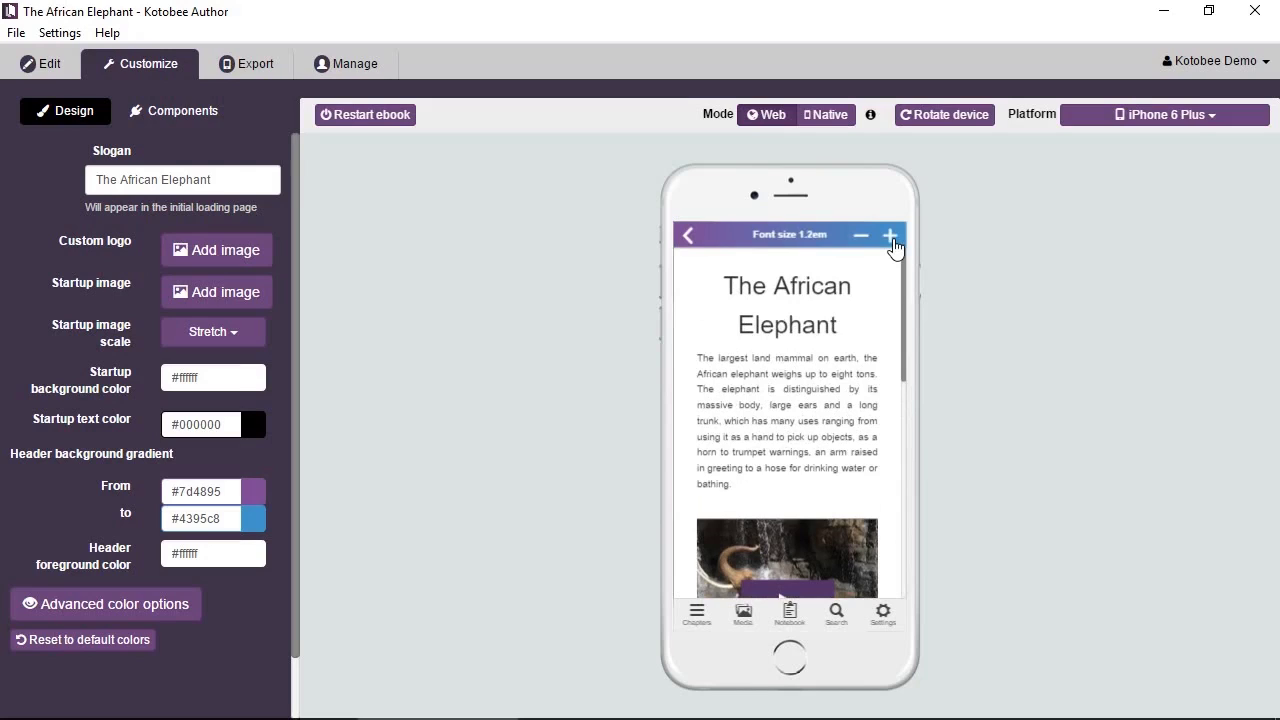
left_click(895, 247)
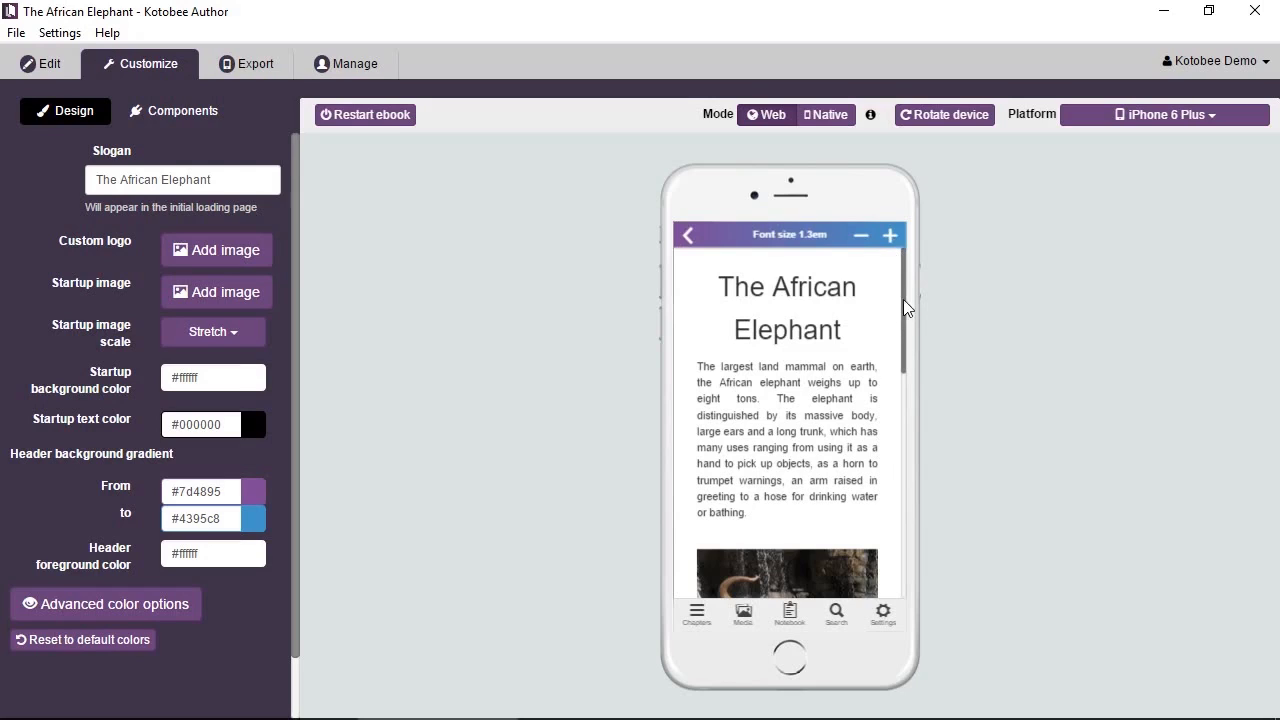
left_click(893, 240)
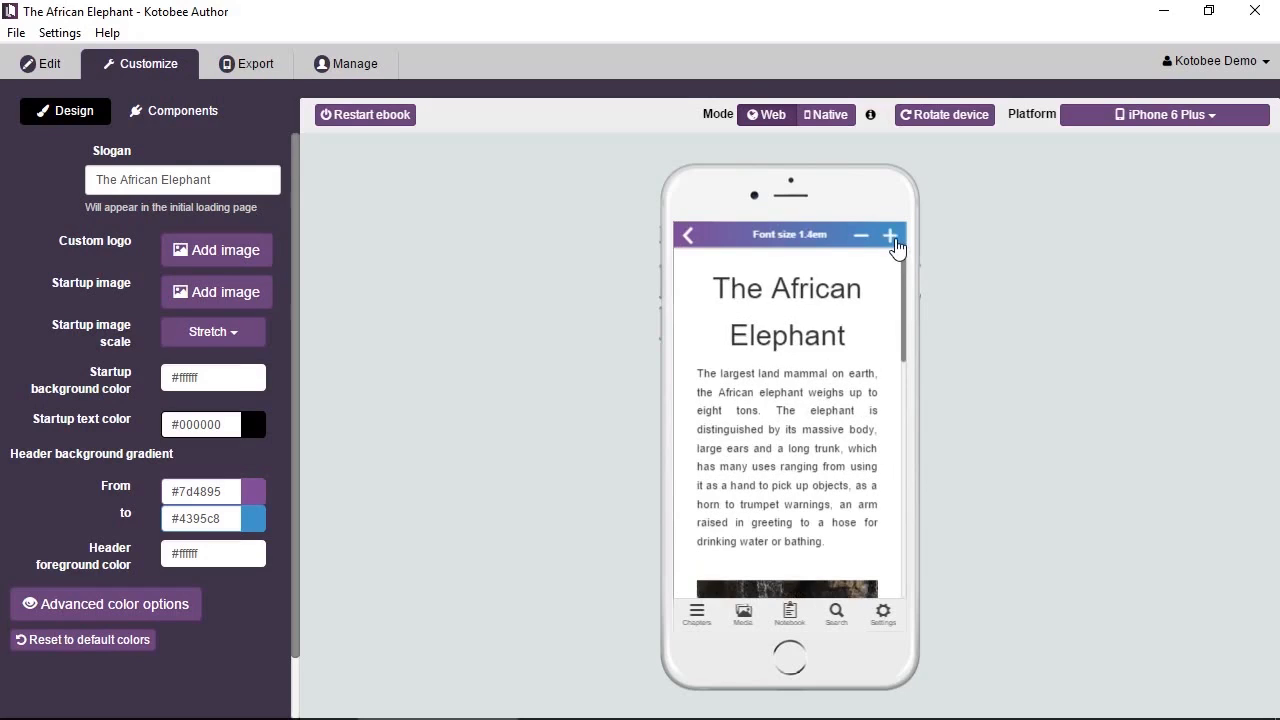
left_click(893, 240)
left_click(893, 240)
left_click(893, 240)
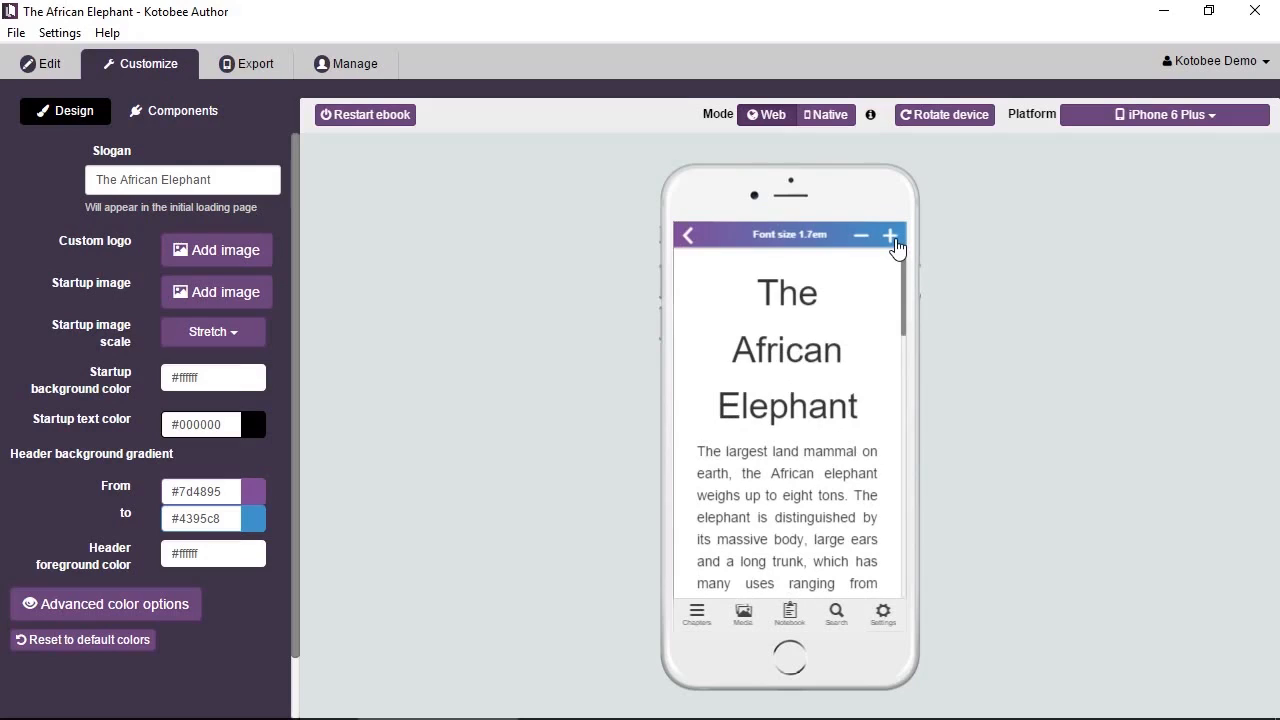
left_click(894, 241)
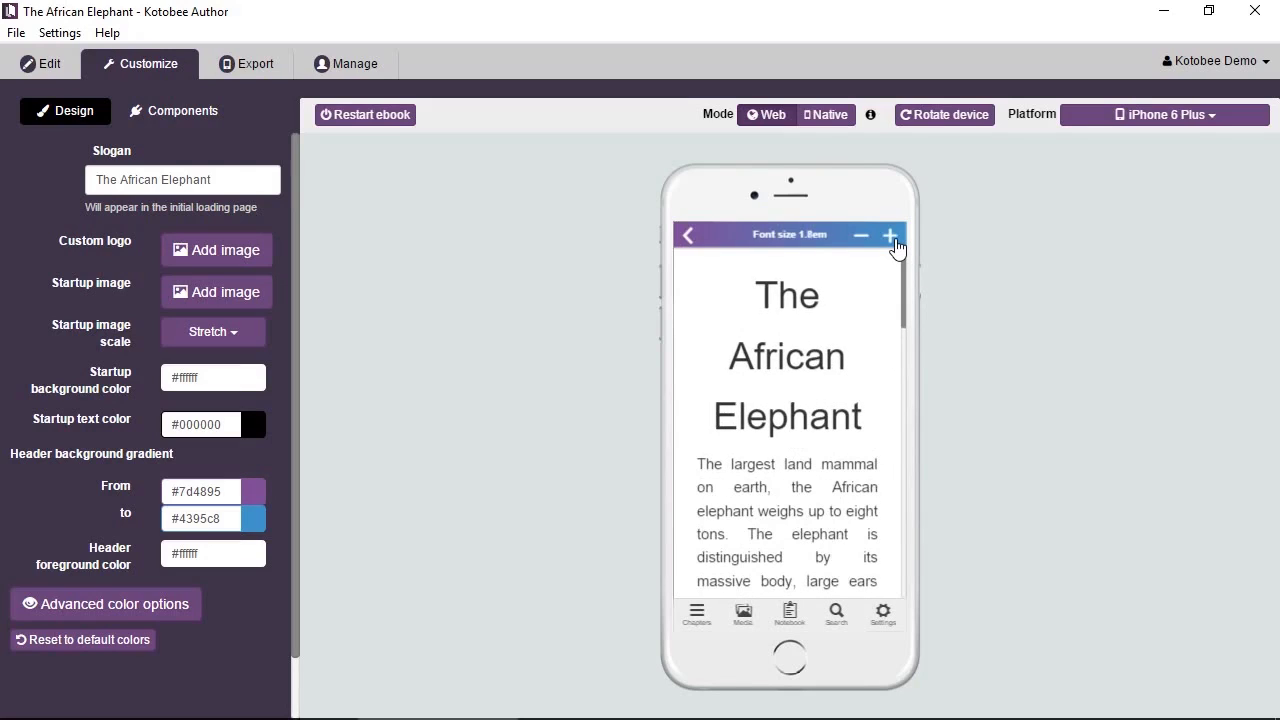
left_click(894, 241)
left_click(894, 241)
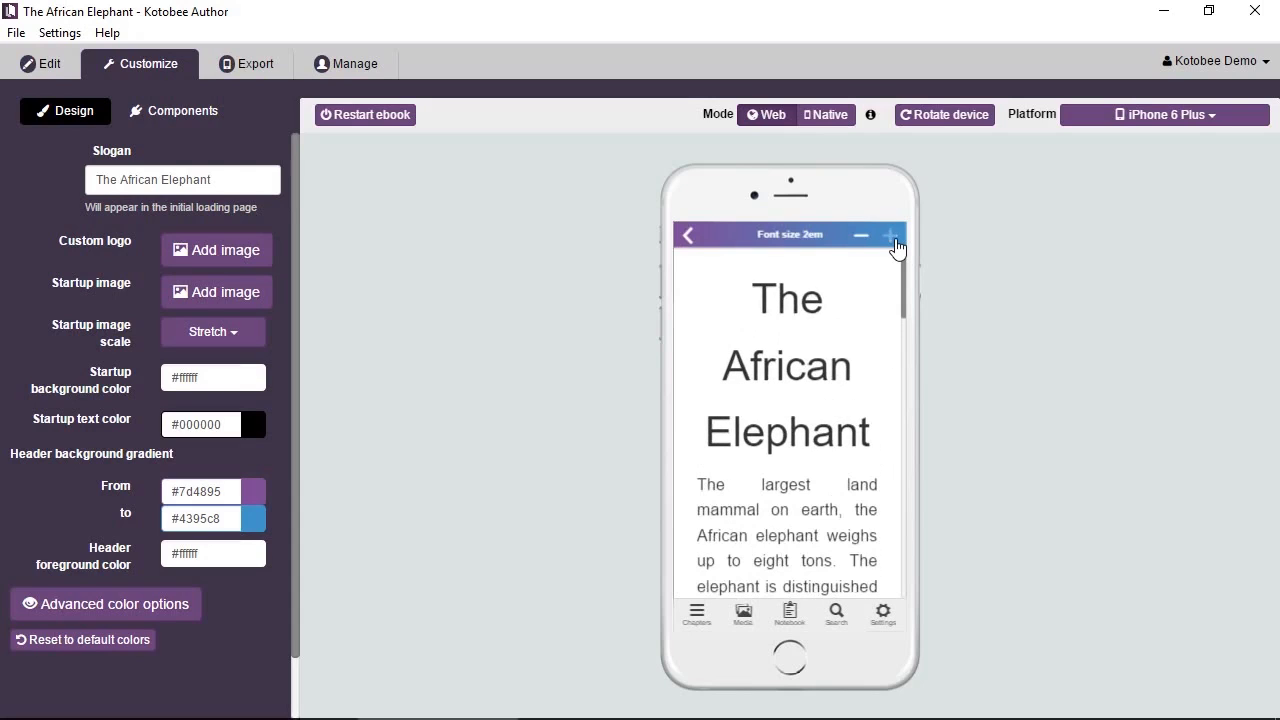
left_click(894, 241)
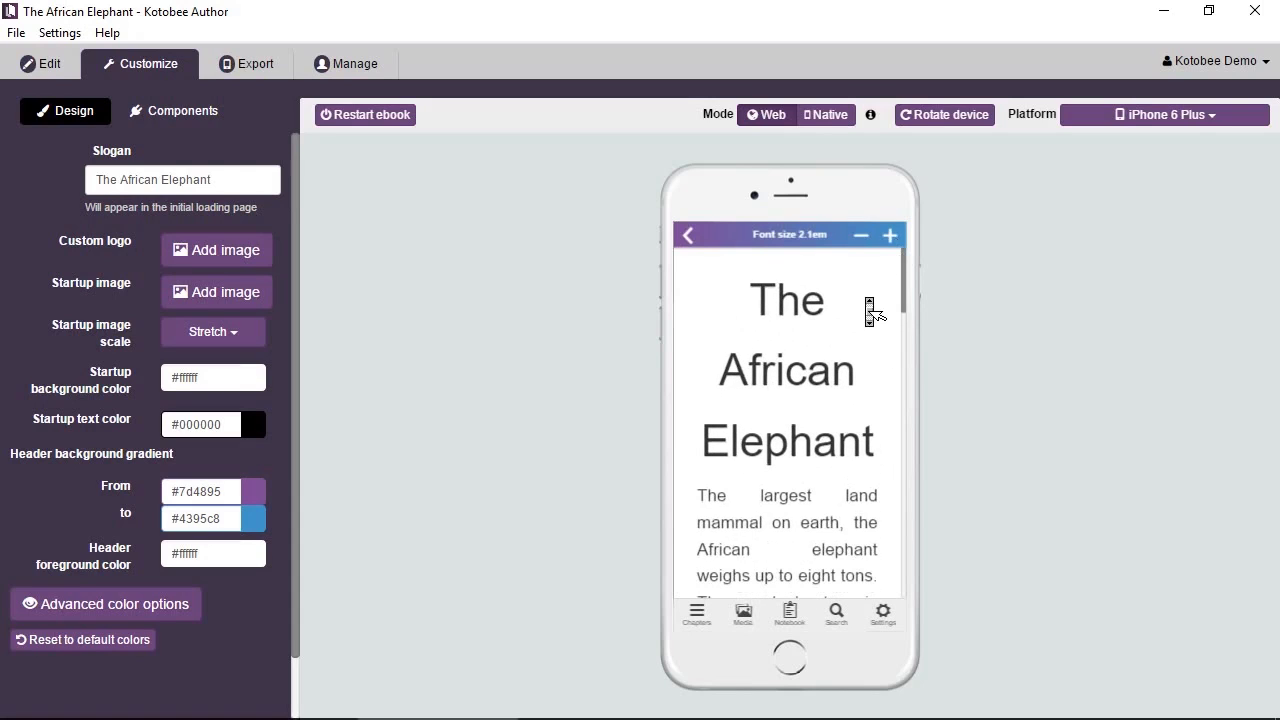
Scroll through the enlarged chapter and back up, then return to the Edit tab
scroll(870, 310, "down", 5)
scroll(870, 312, "down", 10)
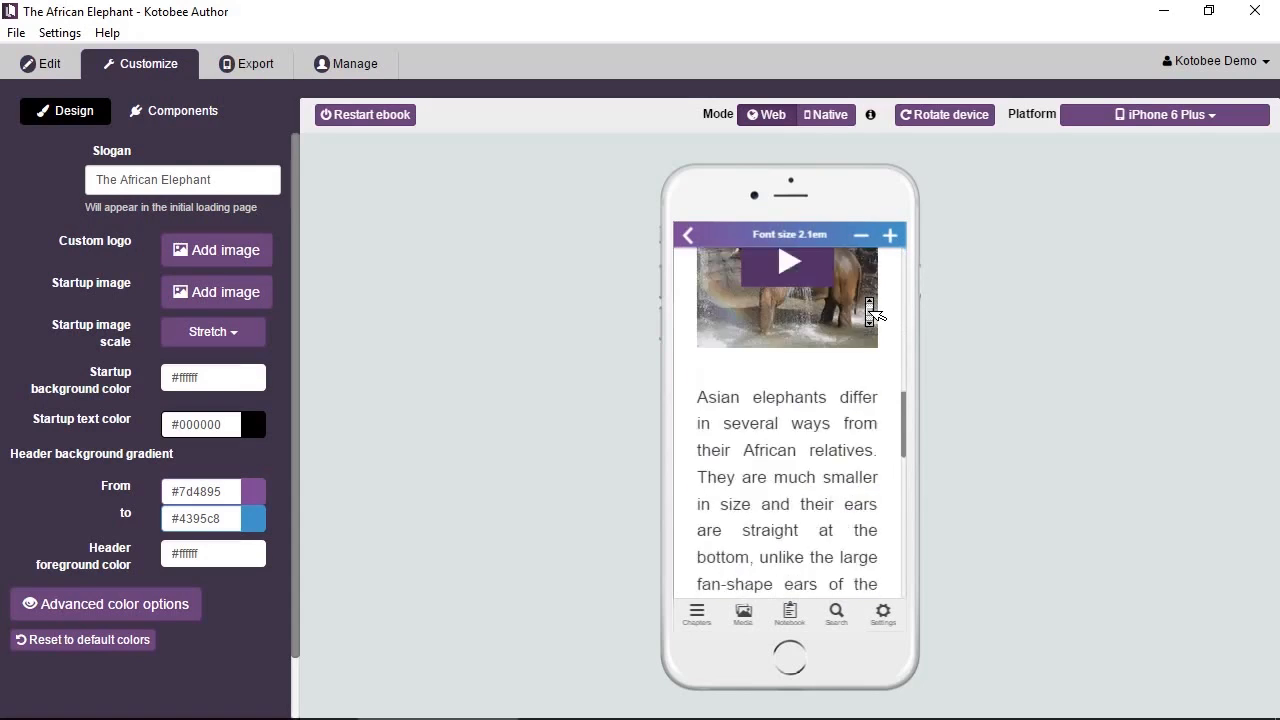
scroll(872, 312, "down", 8)
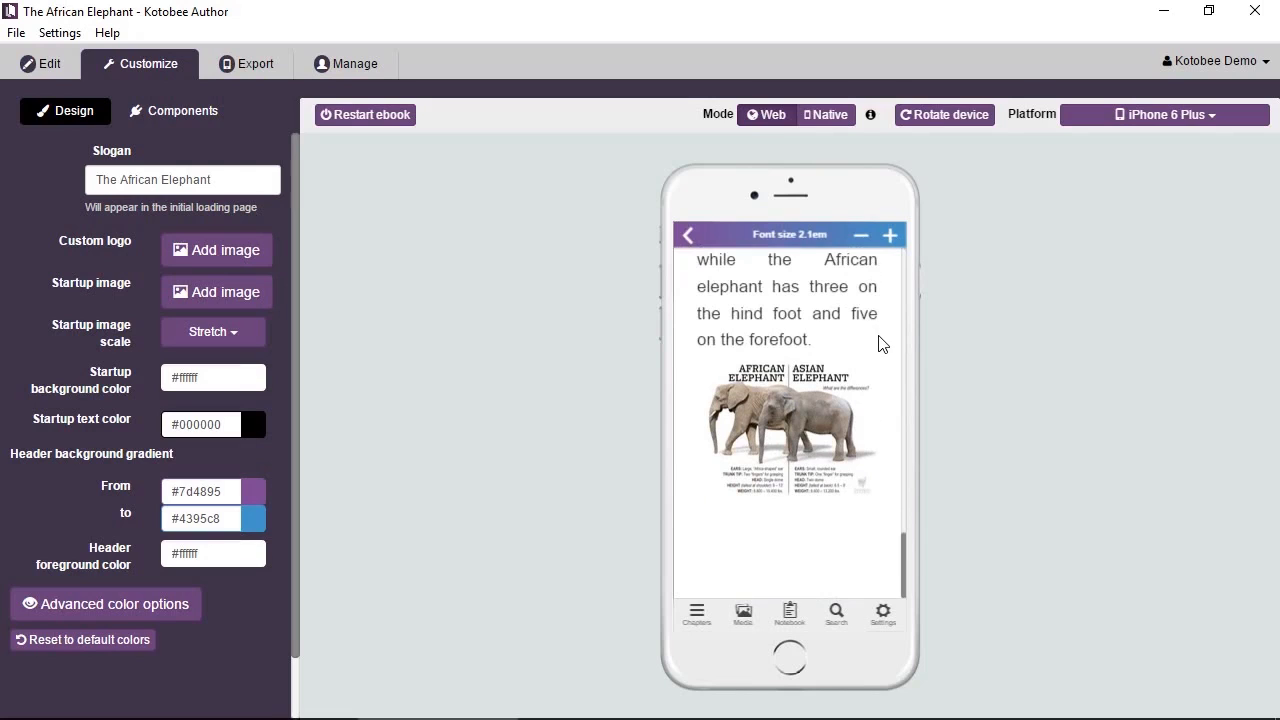
scroll(886, 374, "up", 2)
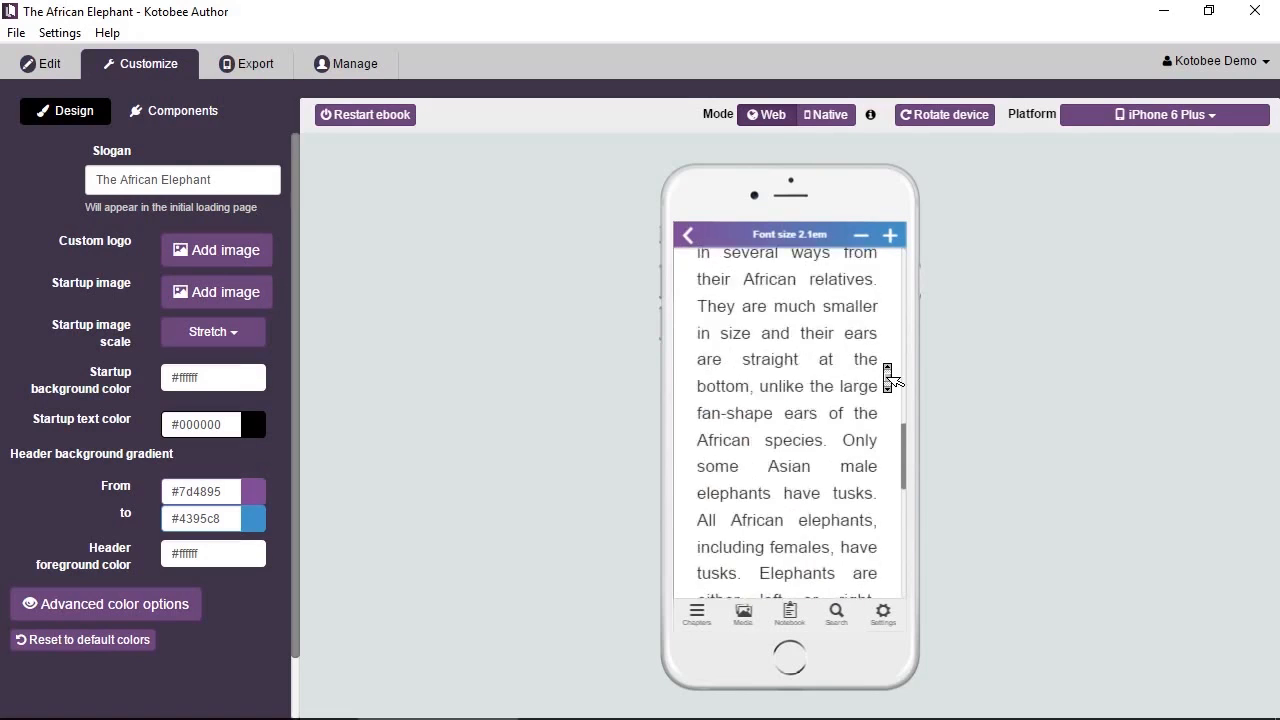
scroll(887, 378, "up", 10)
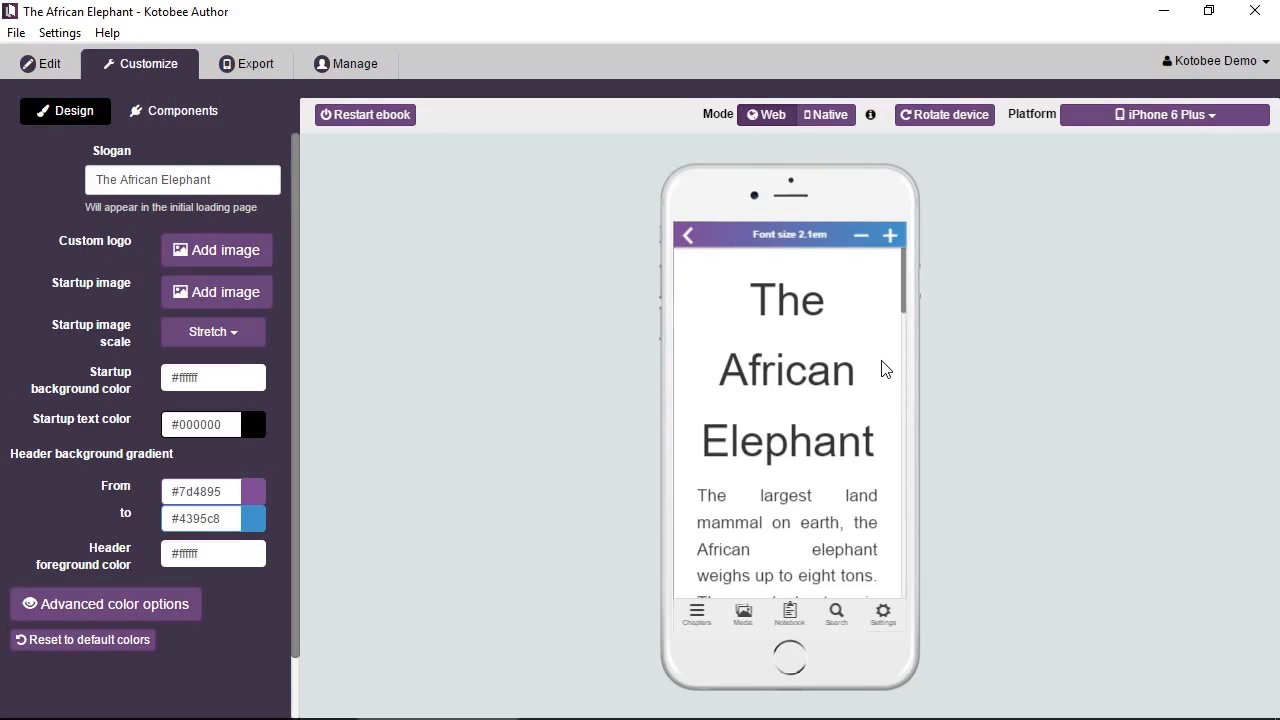
left_click(60, 63)
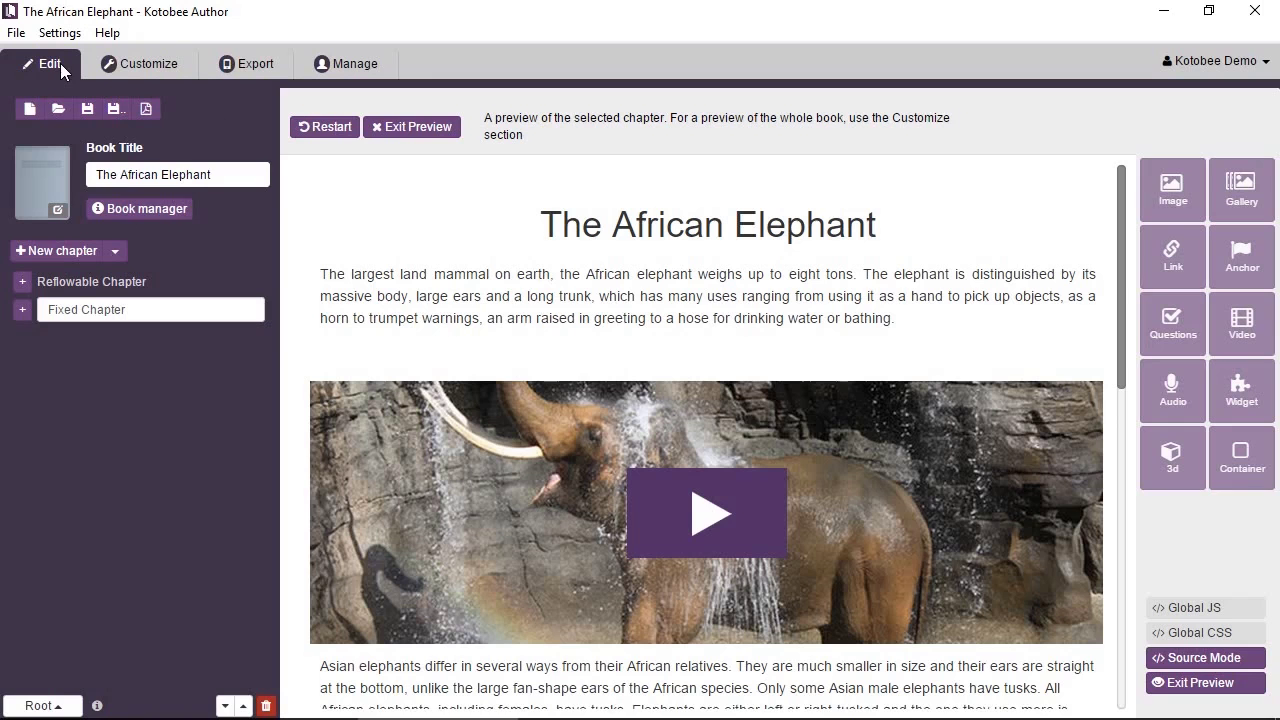
Open the Reflowable Chapter and exit preview to edit it
left_click(104, 278)
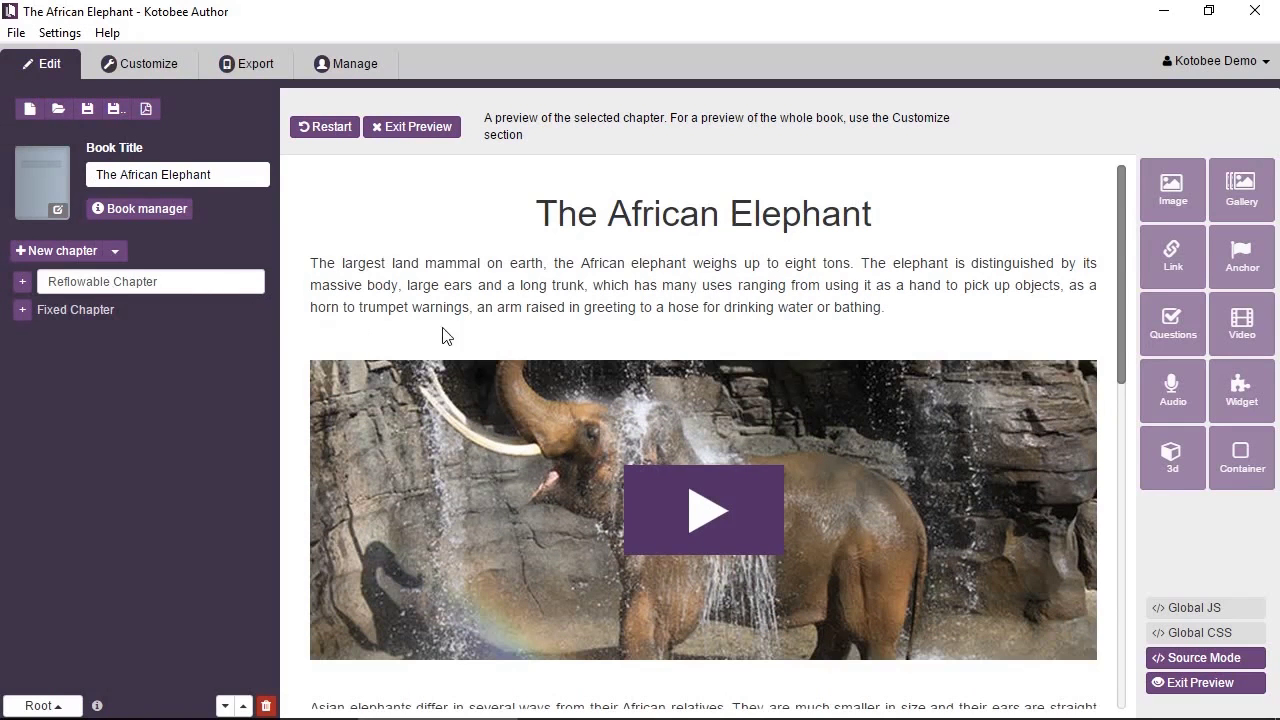
left_click(445, 128)
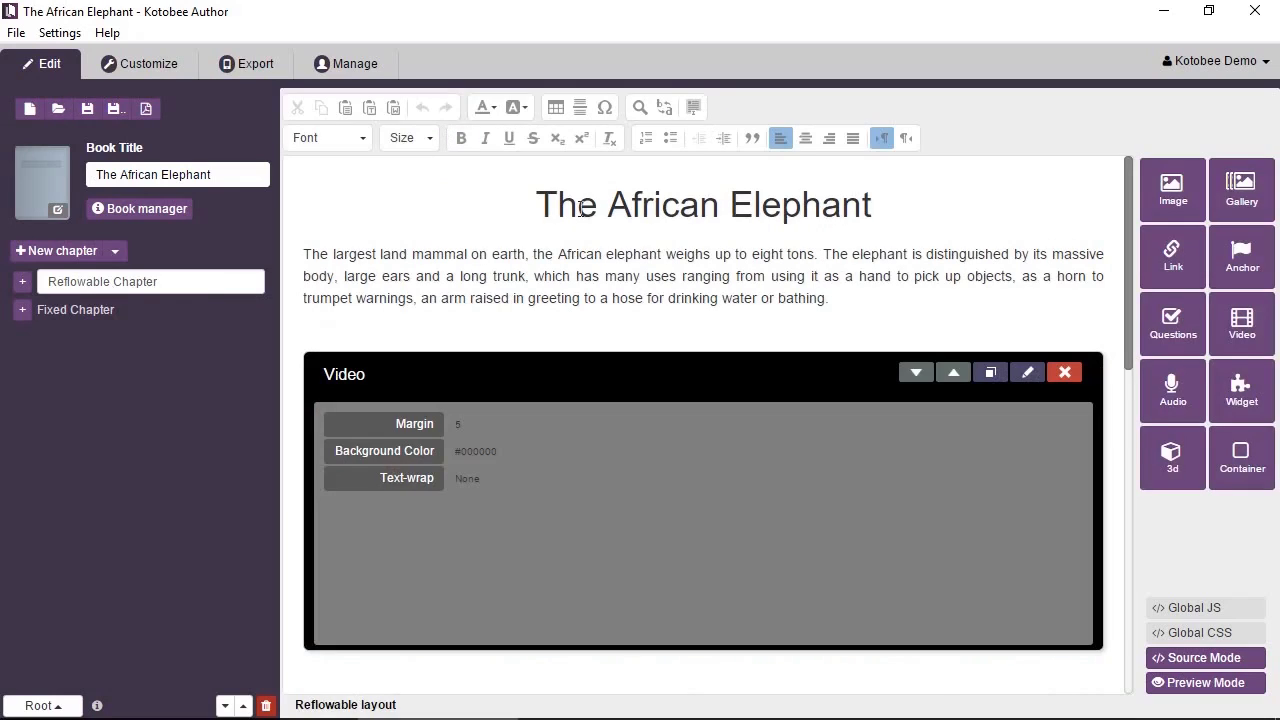
left_click(828, 298)
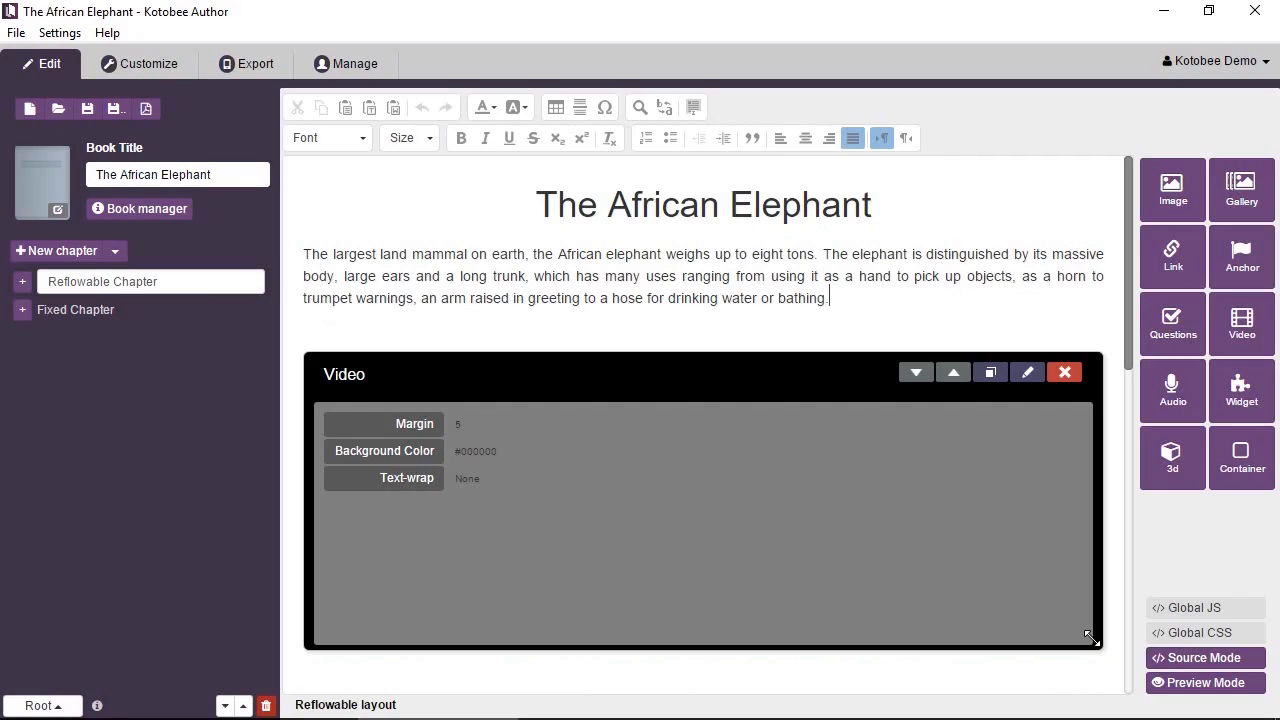
Add filler lines 'asdfsdf sdf sd', 'sd fdsf sd', 'f sd', 'f sdf sdf sd f', 'sdf sd f' after the intro
left_click(931, 325)
type("asdfsdf sdf sd")
key("Return")
type("sd fdsf sd")
key("Return")
type("f sd")
key("Return")
type("f sdf sdf sd f")
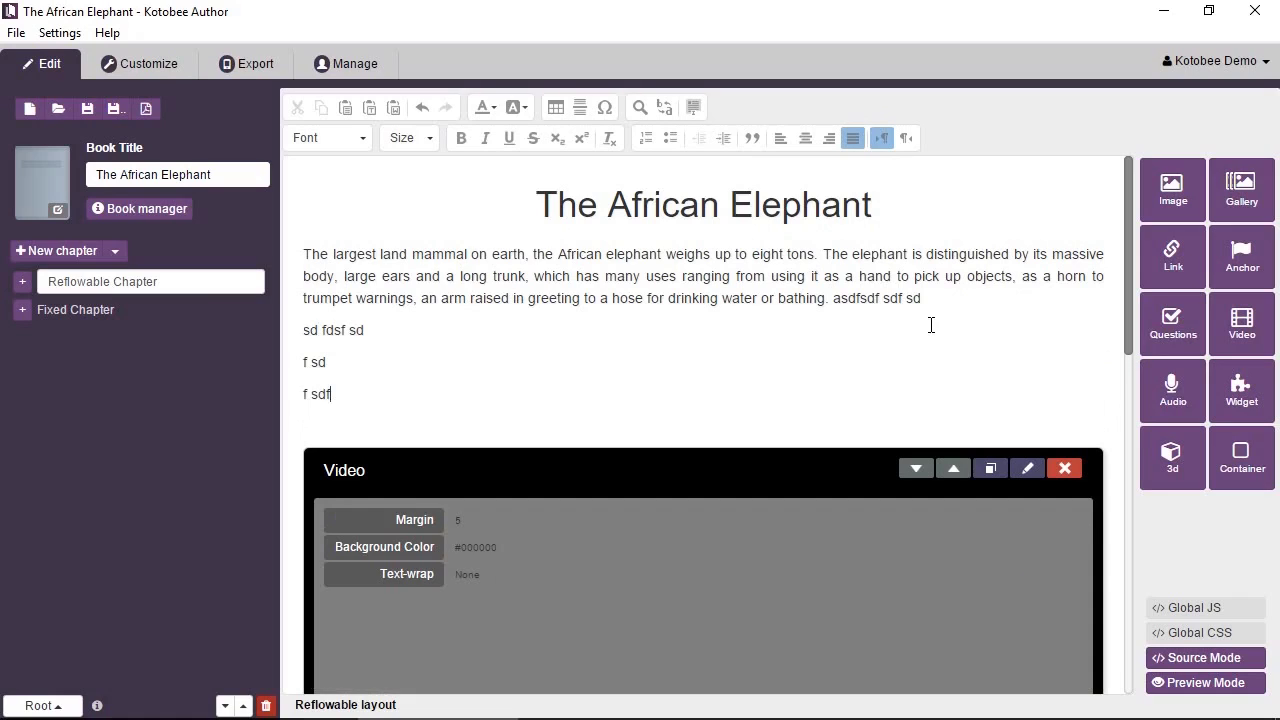
key("Return")
type("sdf sd f")
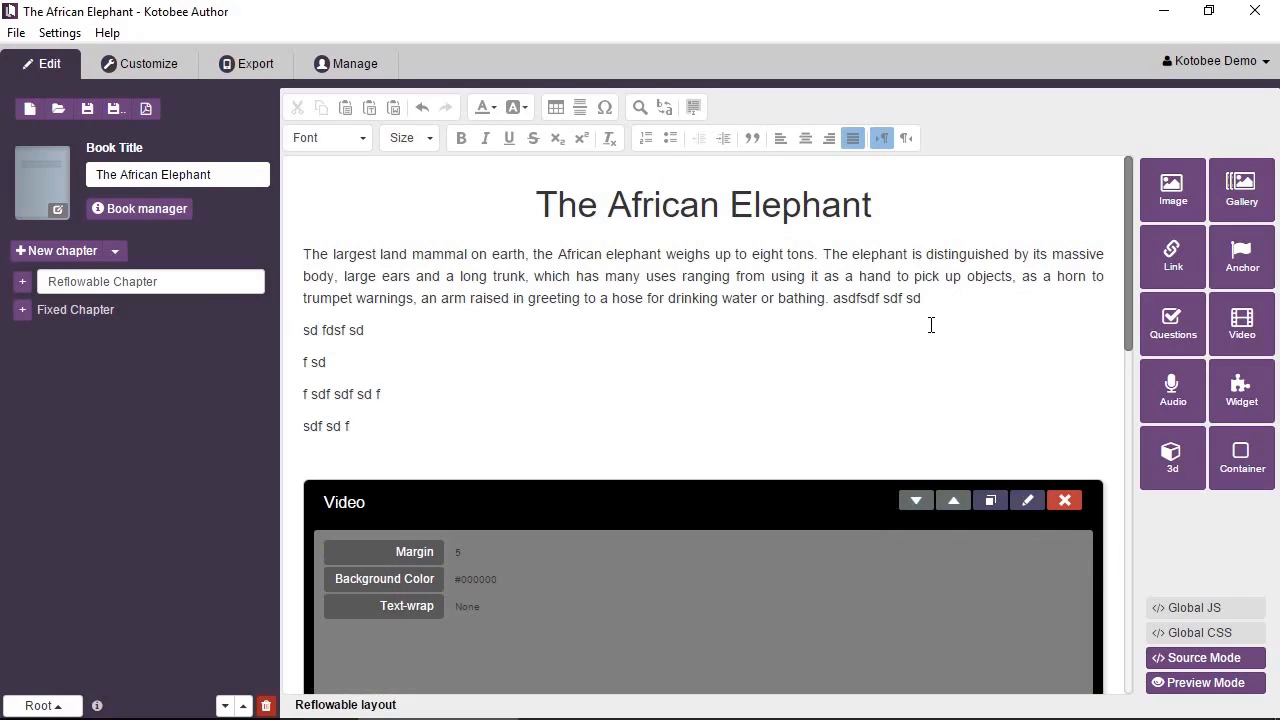
Narrow the video by dragging its corner, then scroll down to the elephant comparison image
scroll(933, 338, "down", 3)
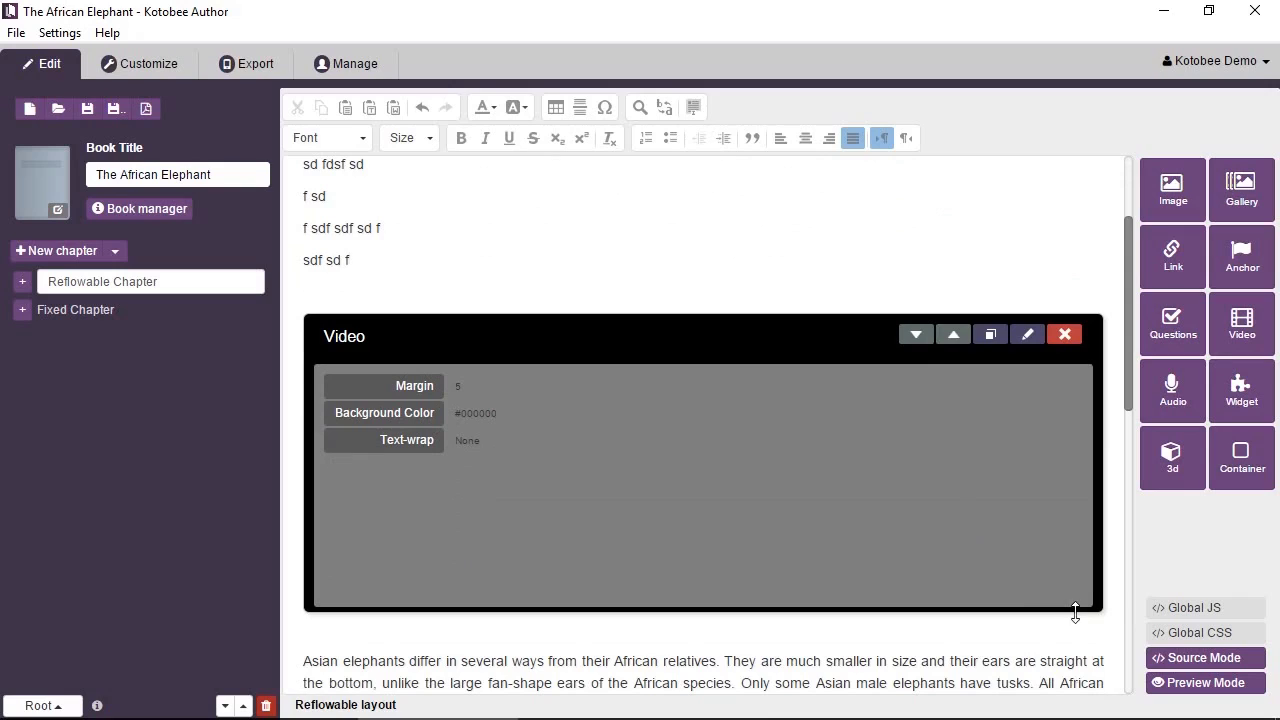
left_click_drag(1096, 612, 990, 678)
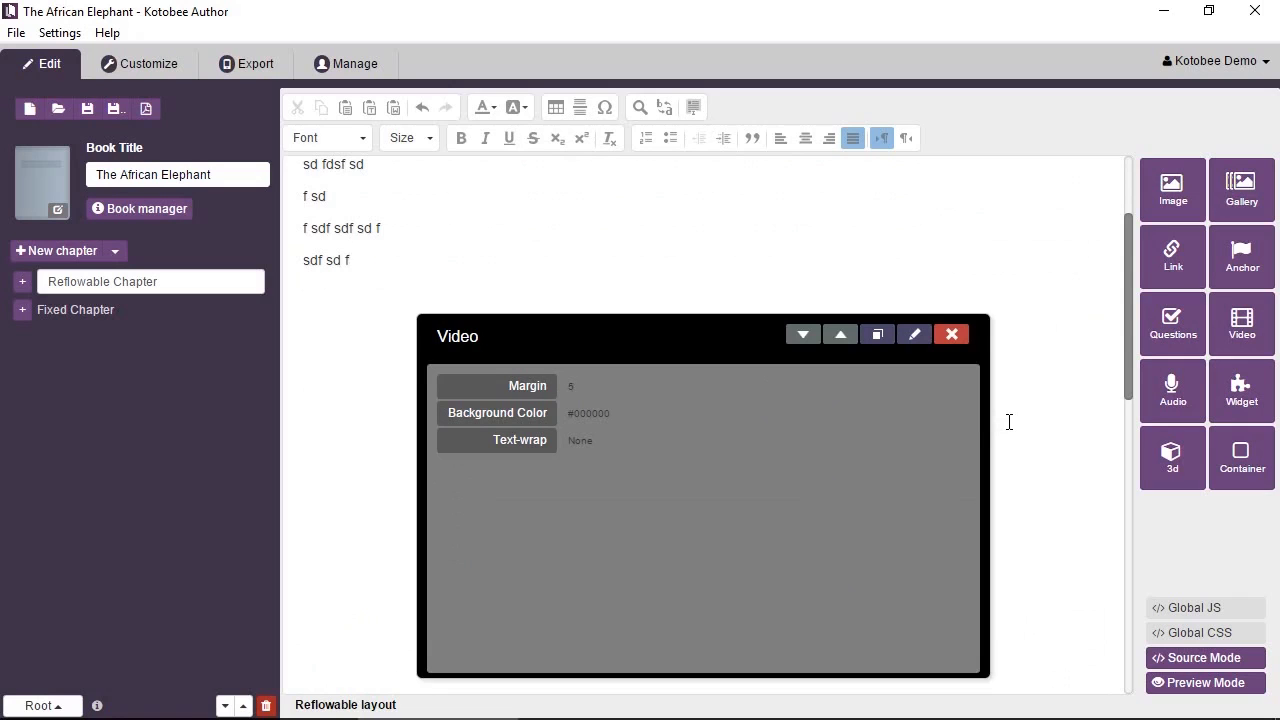
scroll(1010, 430, "down", 5)
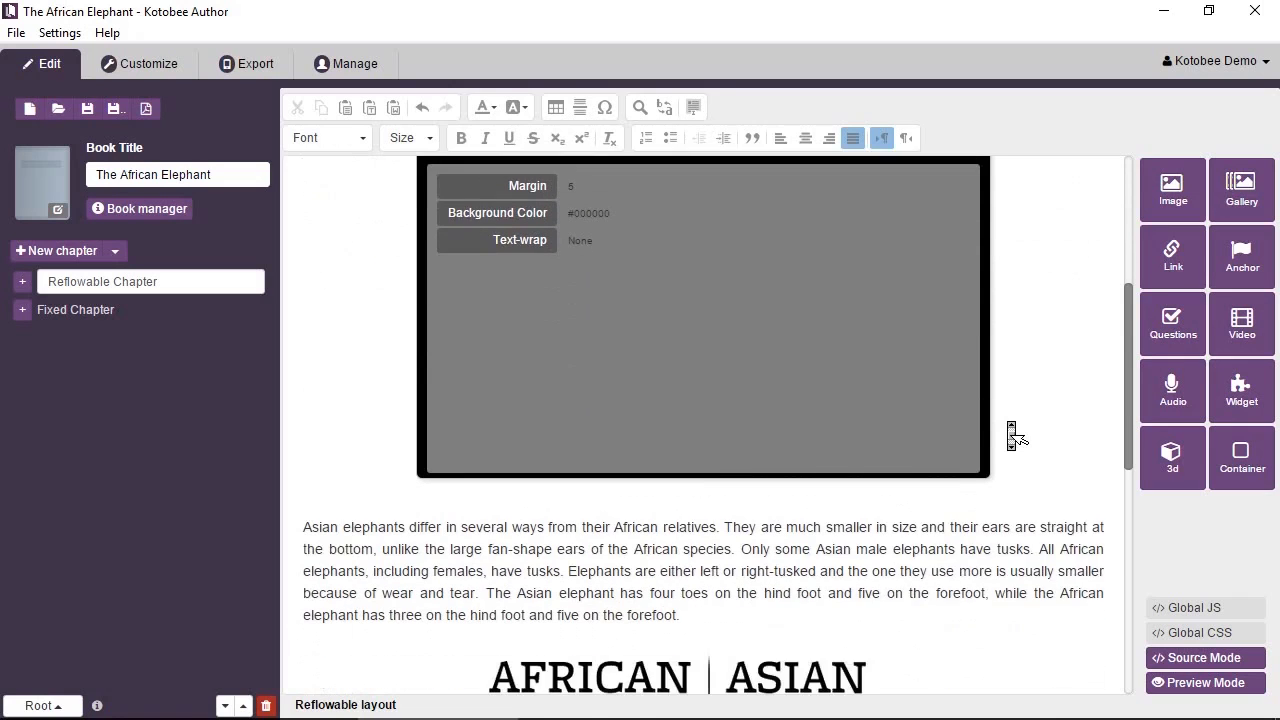
left_click(895, 418)
Insert asian-african-elephants.jpg from the desktop just above the intro paragraph
scroll(898, 428, "up", 10)
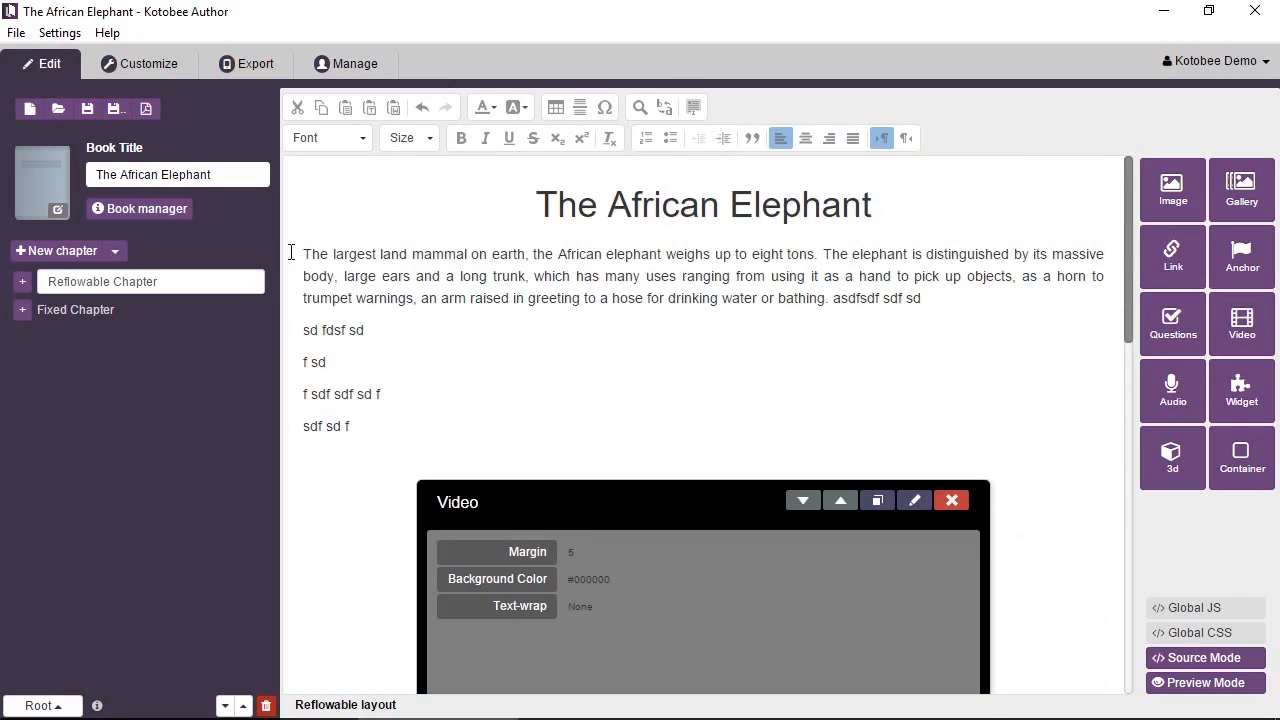
left_click(297, 250)
left_click_drag(341, 20, 572, 43)
left_click_drag(205, 372, 546, 305)
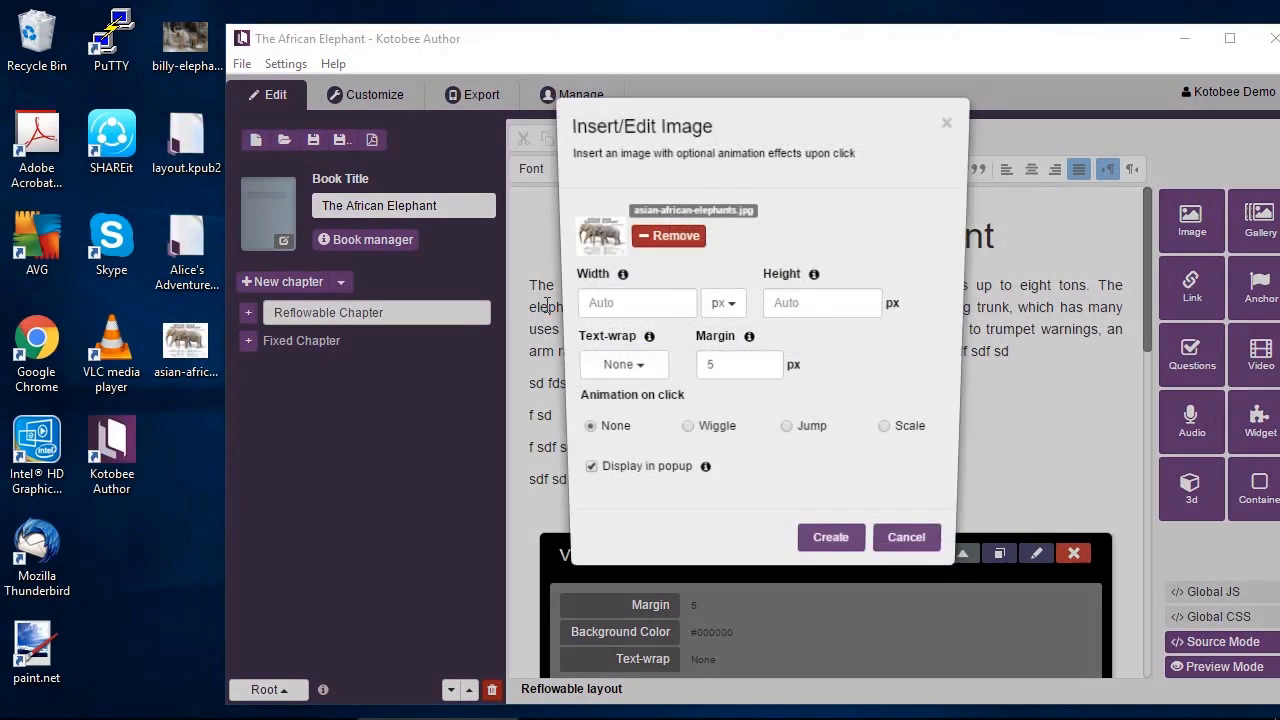
left_click(833, 544)
Check the inserted image, maximize the window again, and open the Fixed Chapter
scroll(836, 455, "down", 4)
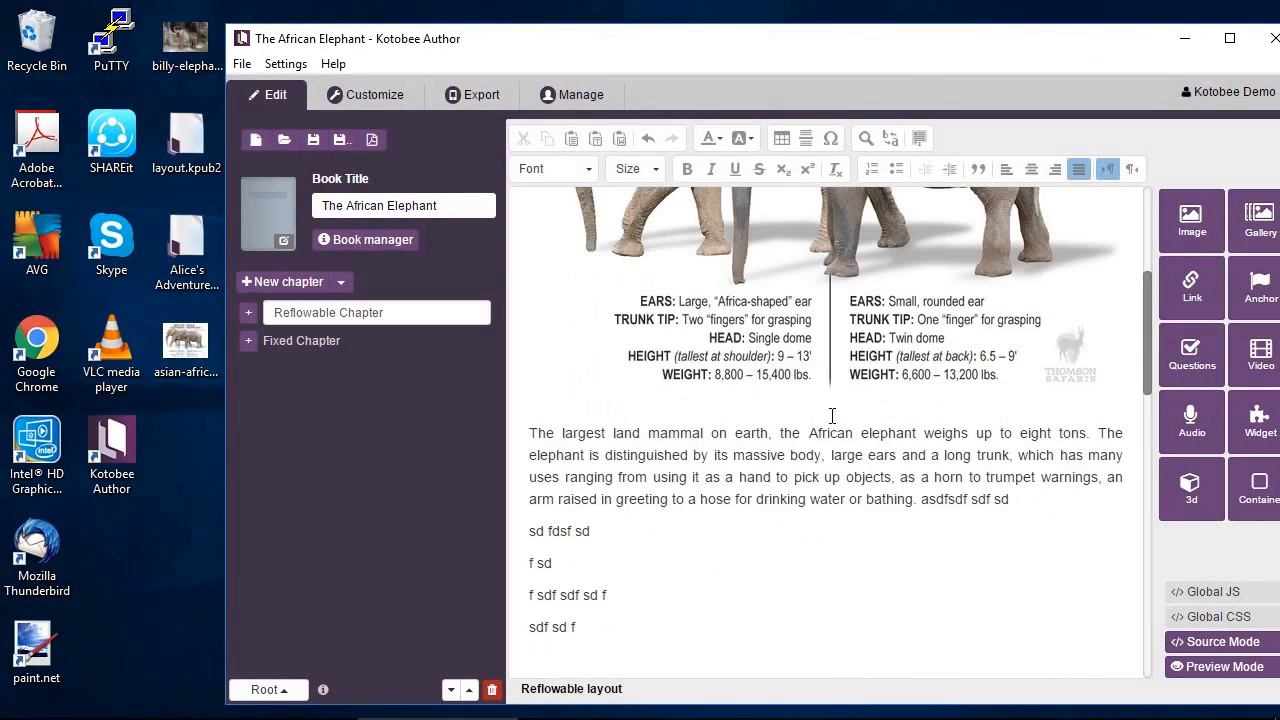
scroll(824, 590, "down", 1)
scroll(826, 600, "up", 6)
scroll(828, 603, "down", 4)
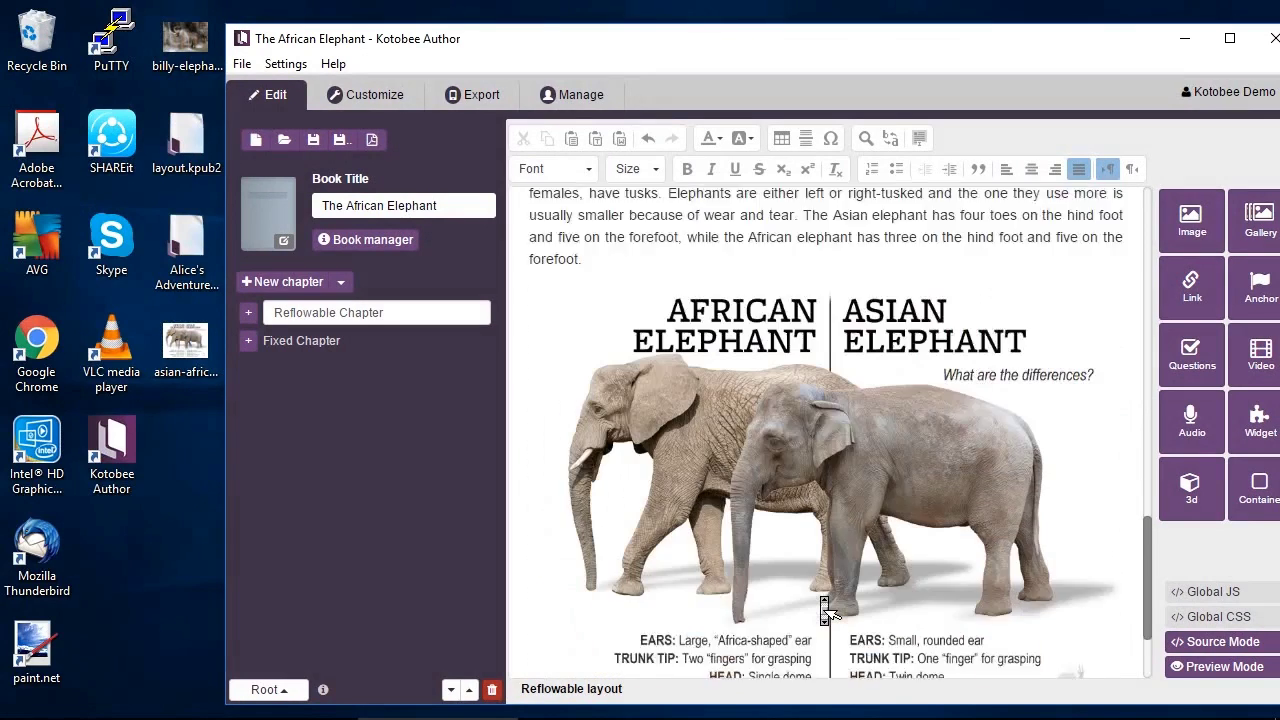
left_click(1229, 38)
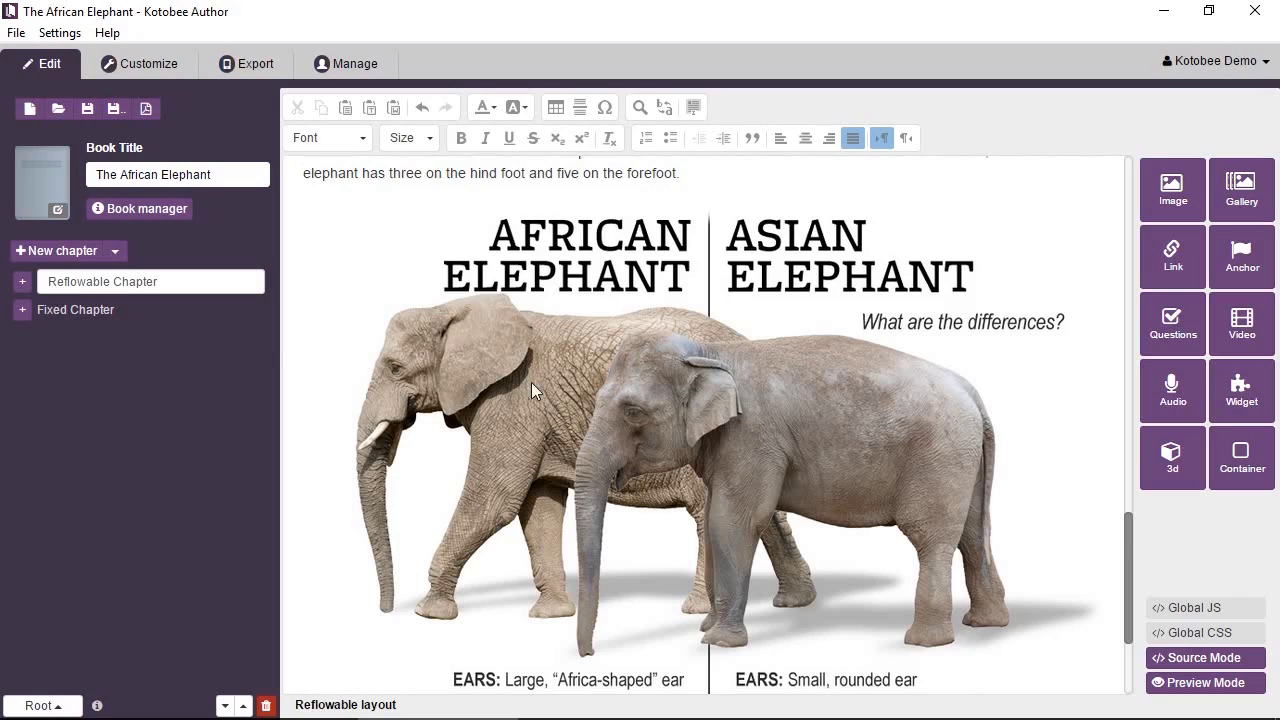
left_click(90, 314)
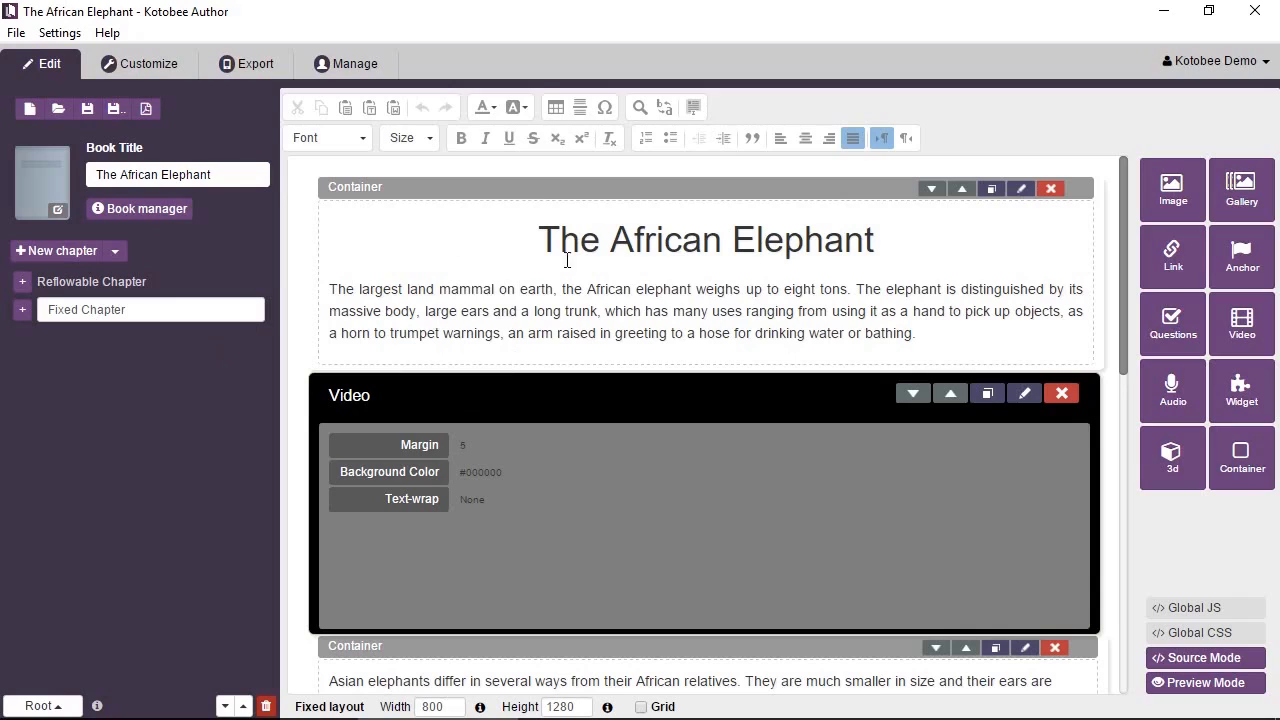
Drag the Fixed Chapter video's right edge left, then move it up over the title and intro text
scroll(760, 425, "down", 1)
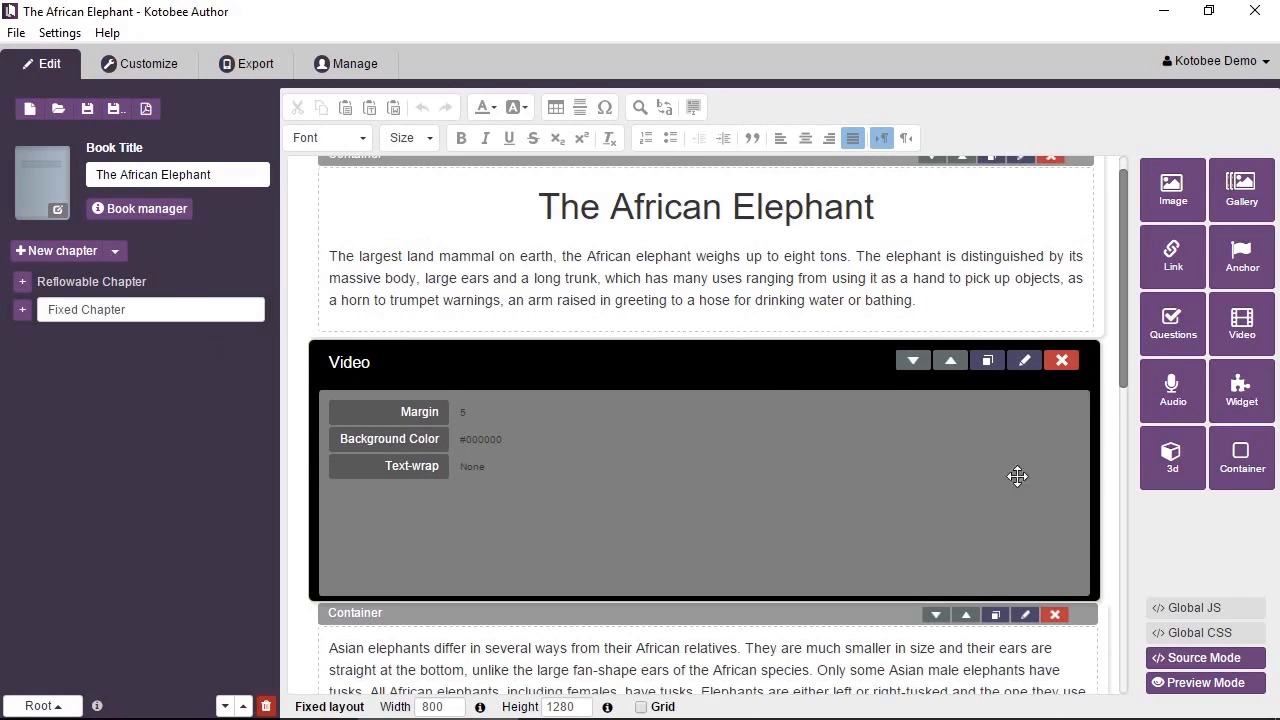
left_click_drag(1102, 483, 817, 477)
left_click_drag(591, 380, 614, 306)
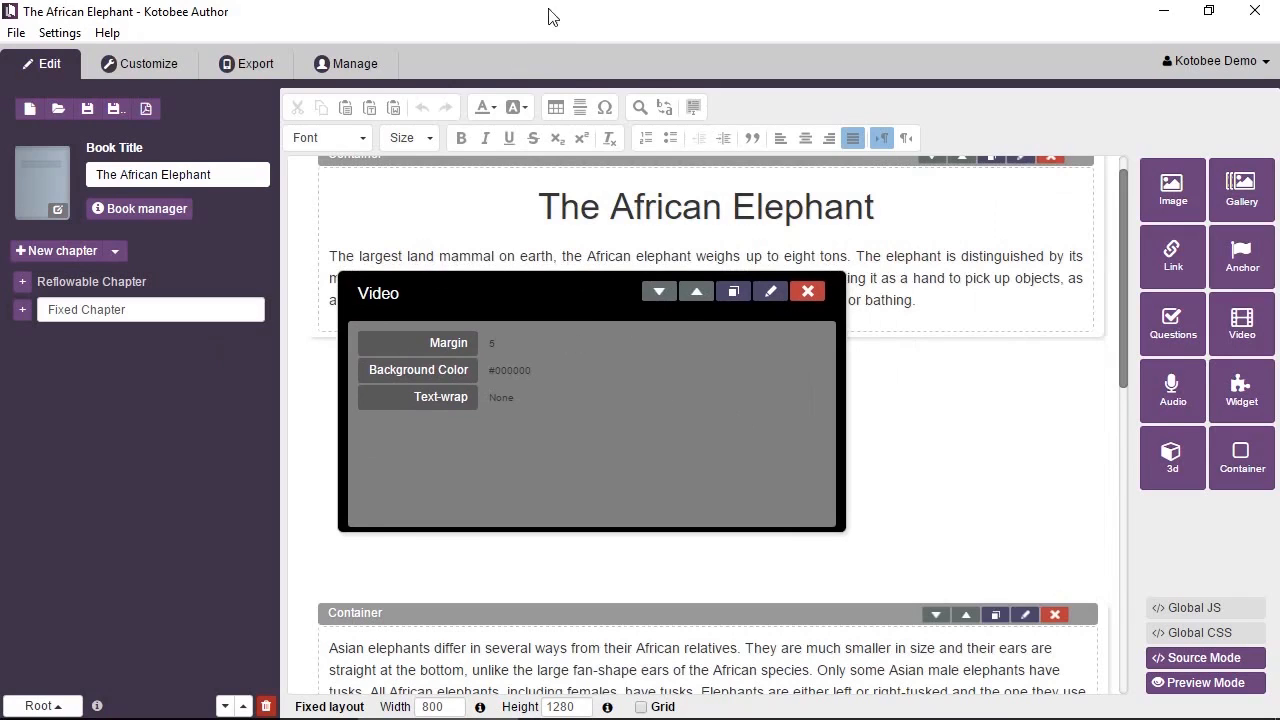
left_click_drag(549, 14, 766, 74)
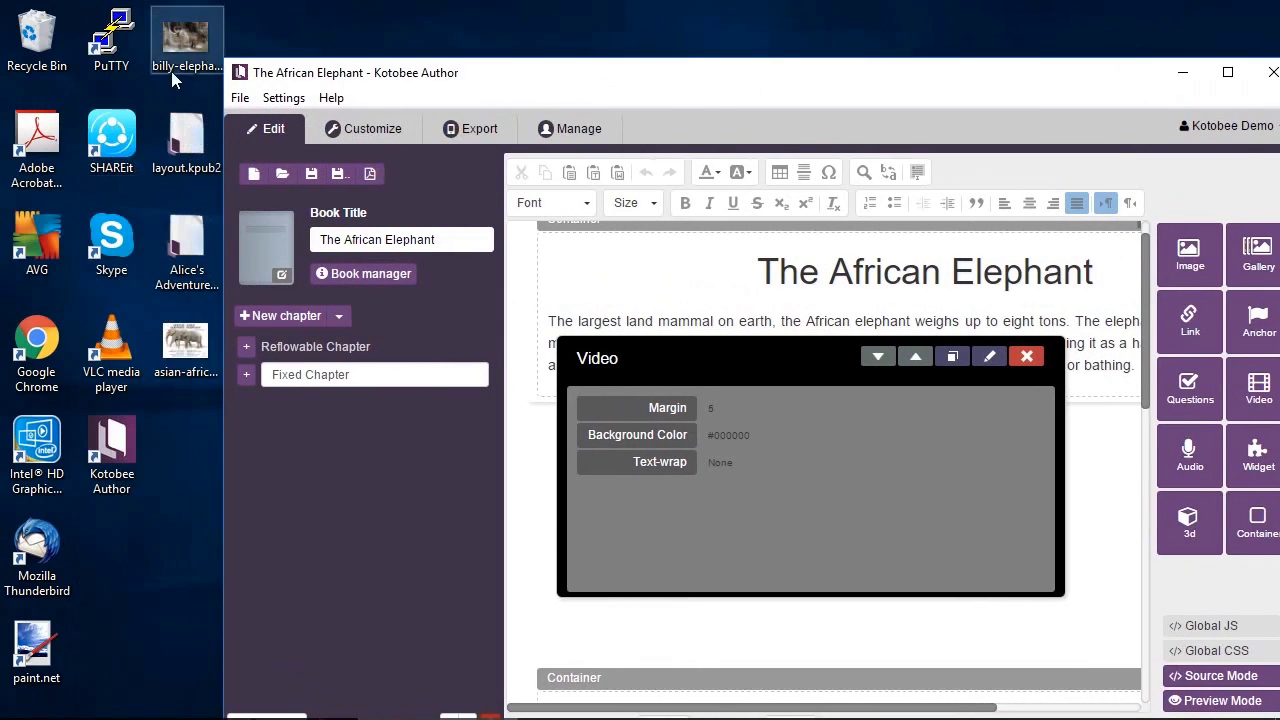
Insert the waterfall elephant photo from the desktop into the Fixed Chapter
left_click_drag(188, 60, 680, 362)
left_click(829, 574)
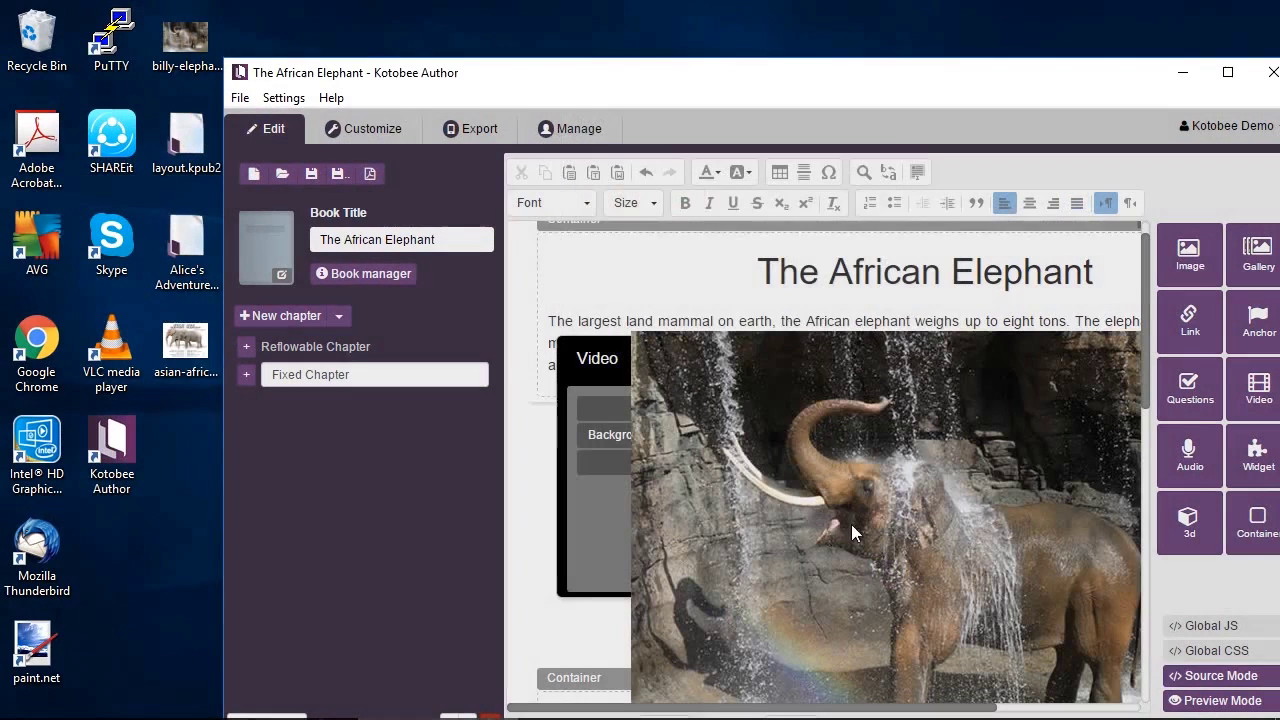
left_click_drag(906, 80, 817, 43)
Position the photo over the video and Asian elephants paragraph, then preview the chapter
left_click_drag(672, 379, 709, 437)
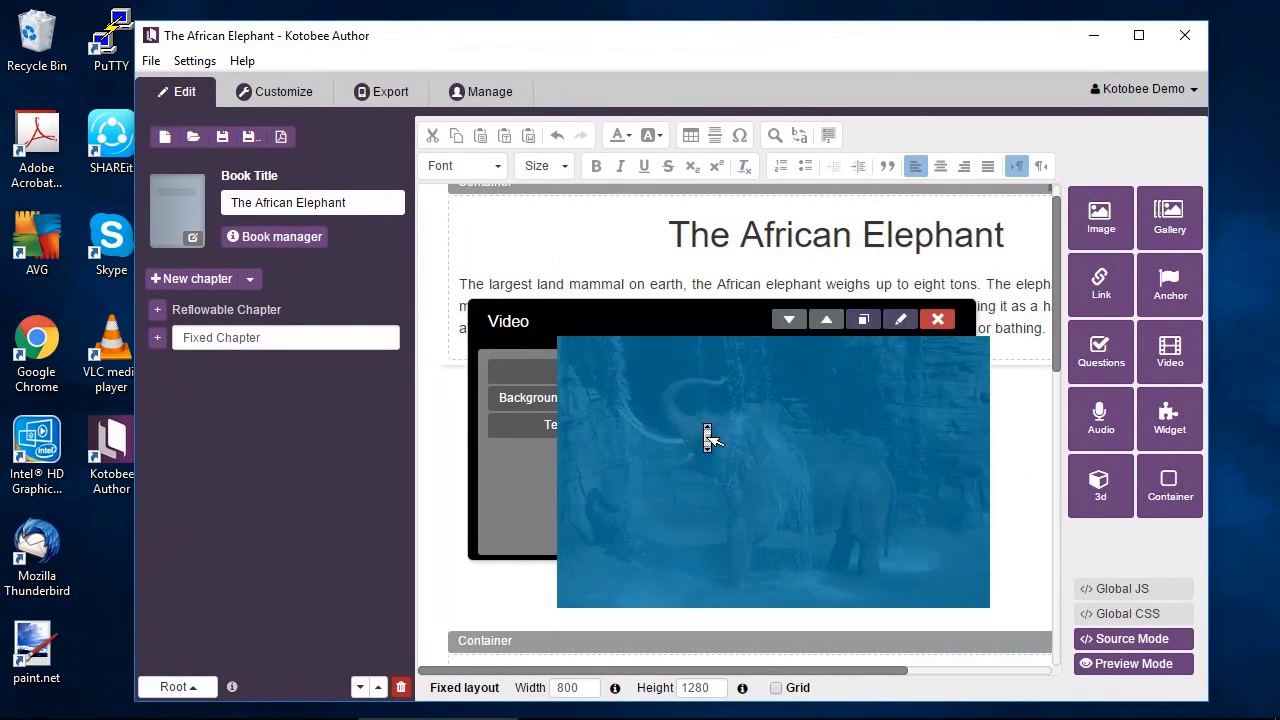
scroll(712, 420, "down", 2)
left_click_drag(717, 393, 834, 411)
scroll(800, 480, "down", 1)
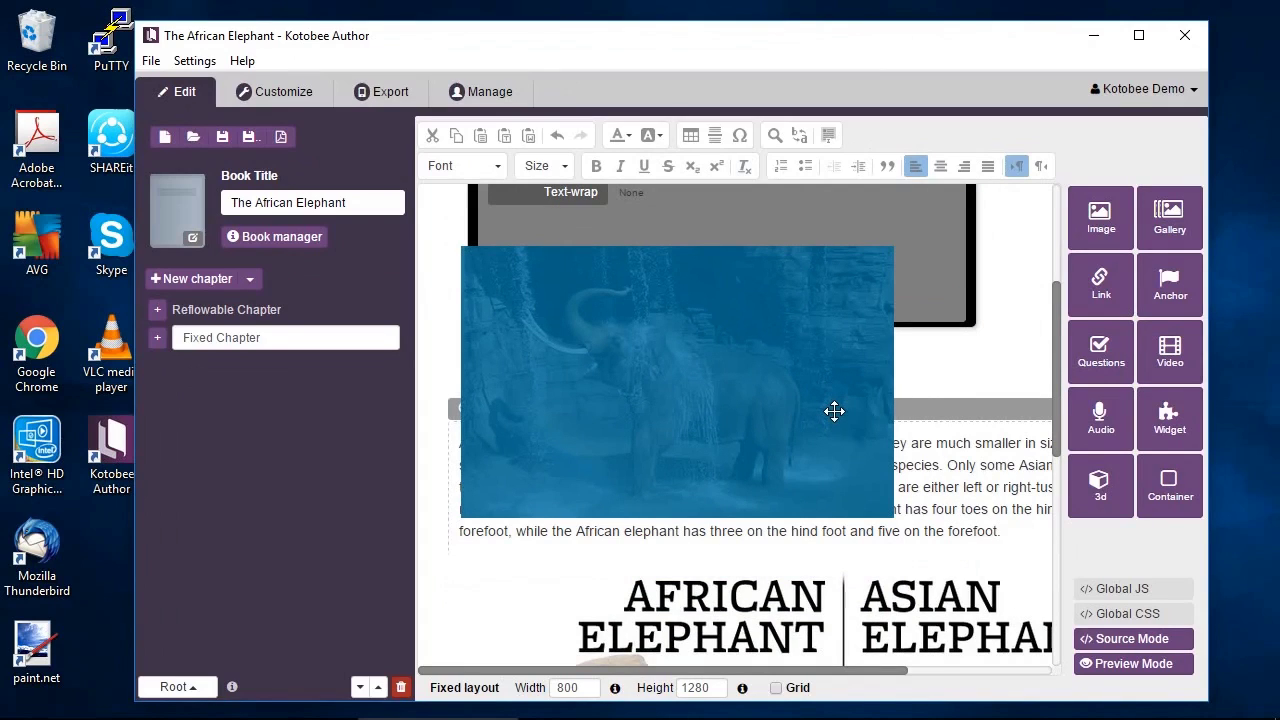
left_click(1097, 665)
scroll(1026, 525, "down", 3)
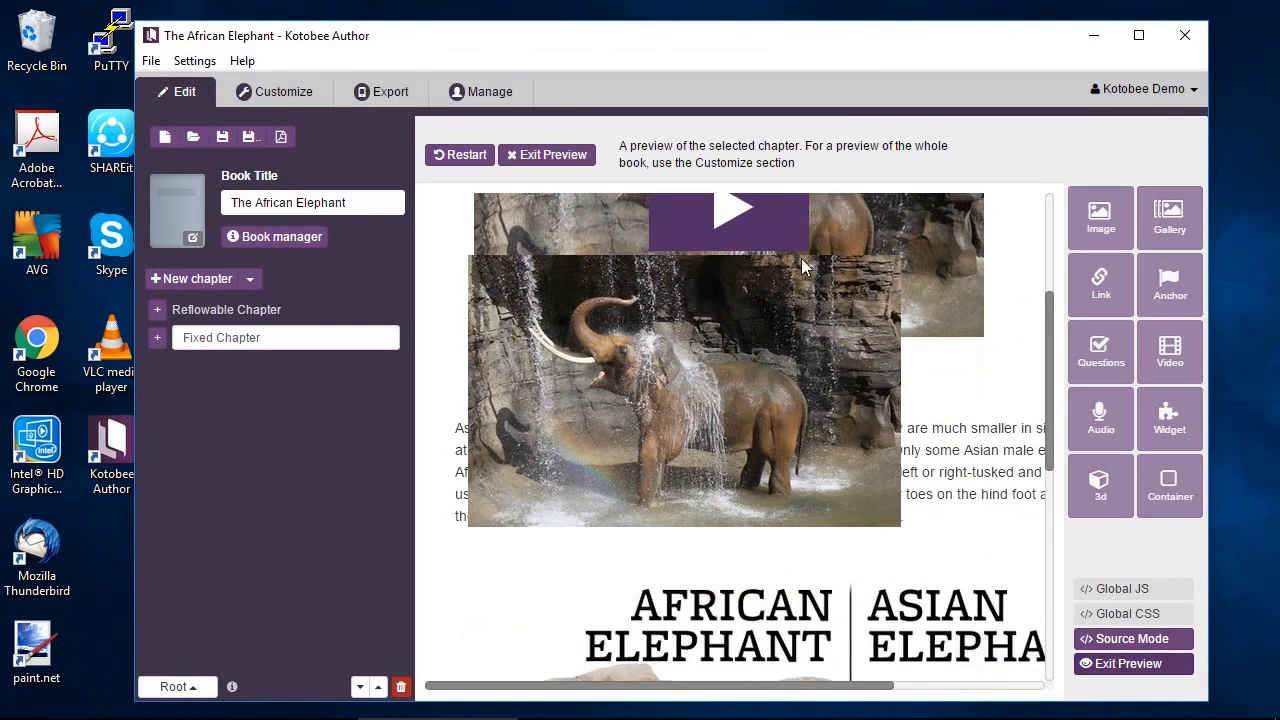
scroll(960, 458, "down", 4)
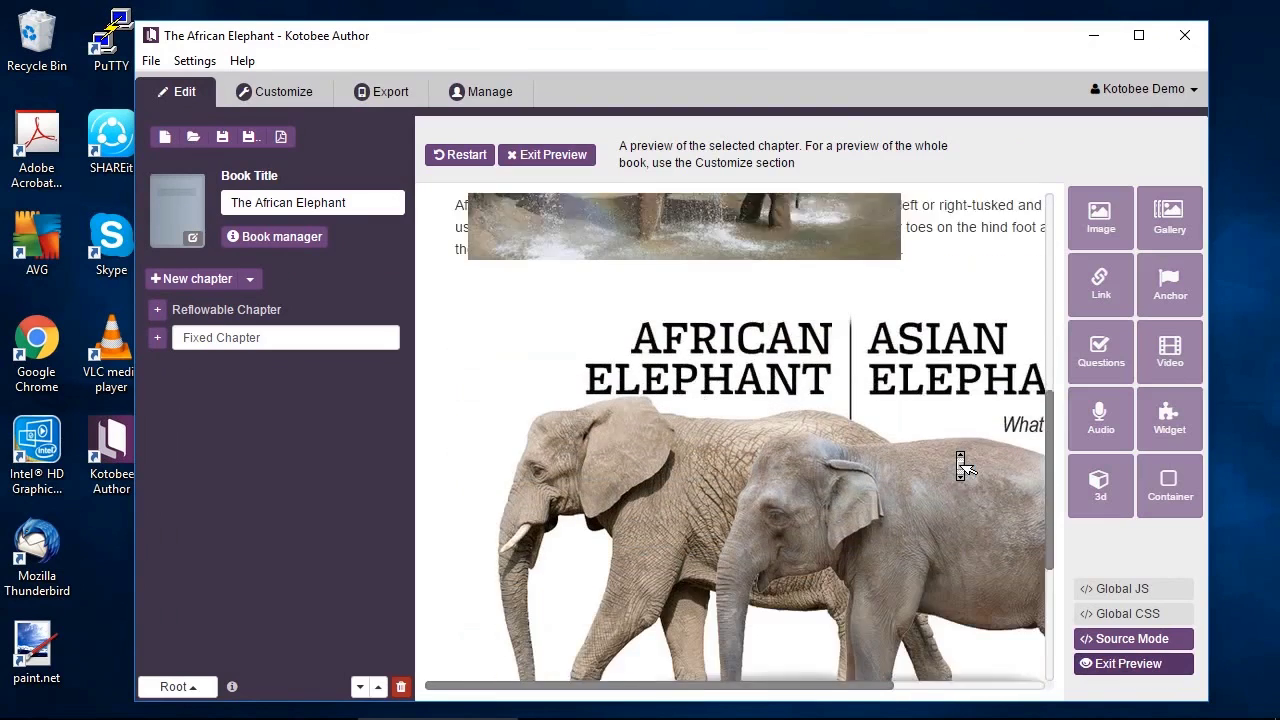
scroll(963, 465, "up", 3)
scroll(960, 465, "up", 5)
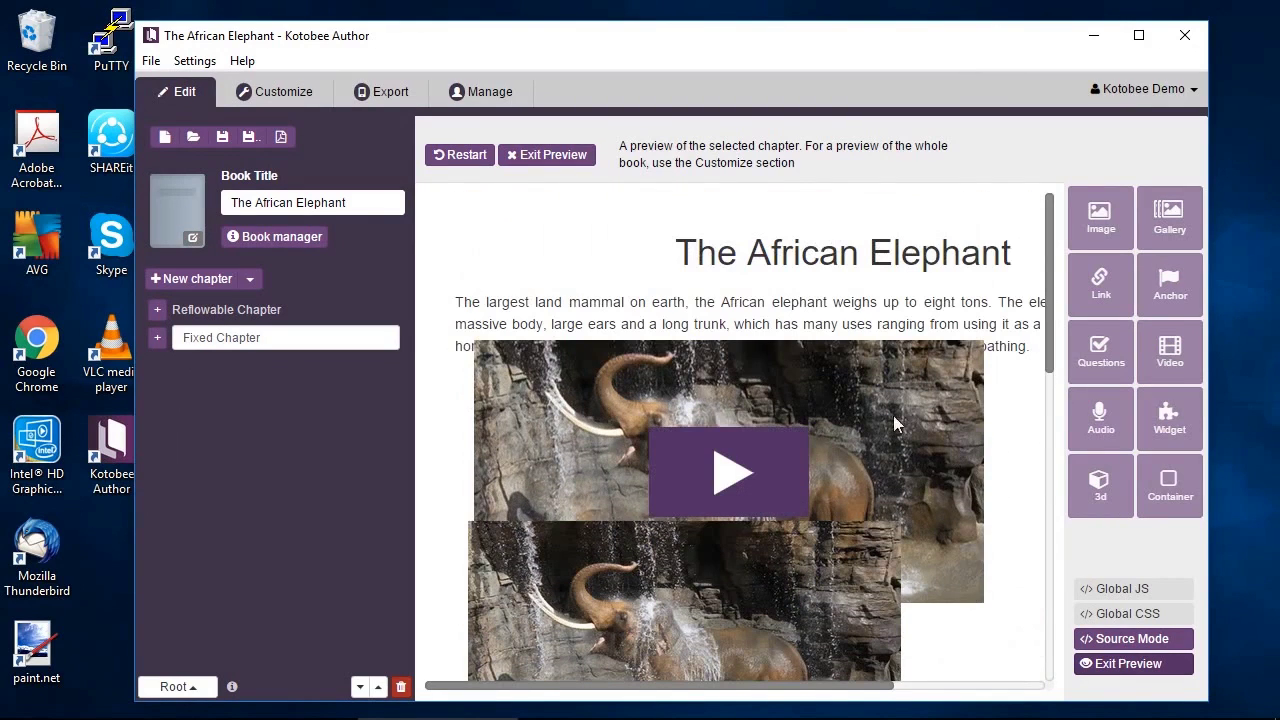
left_click(550, 155)
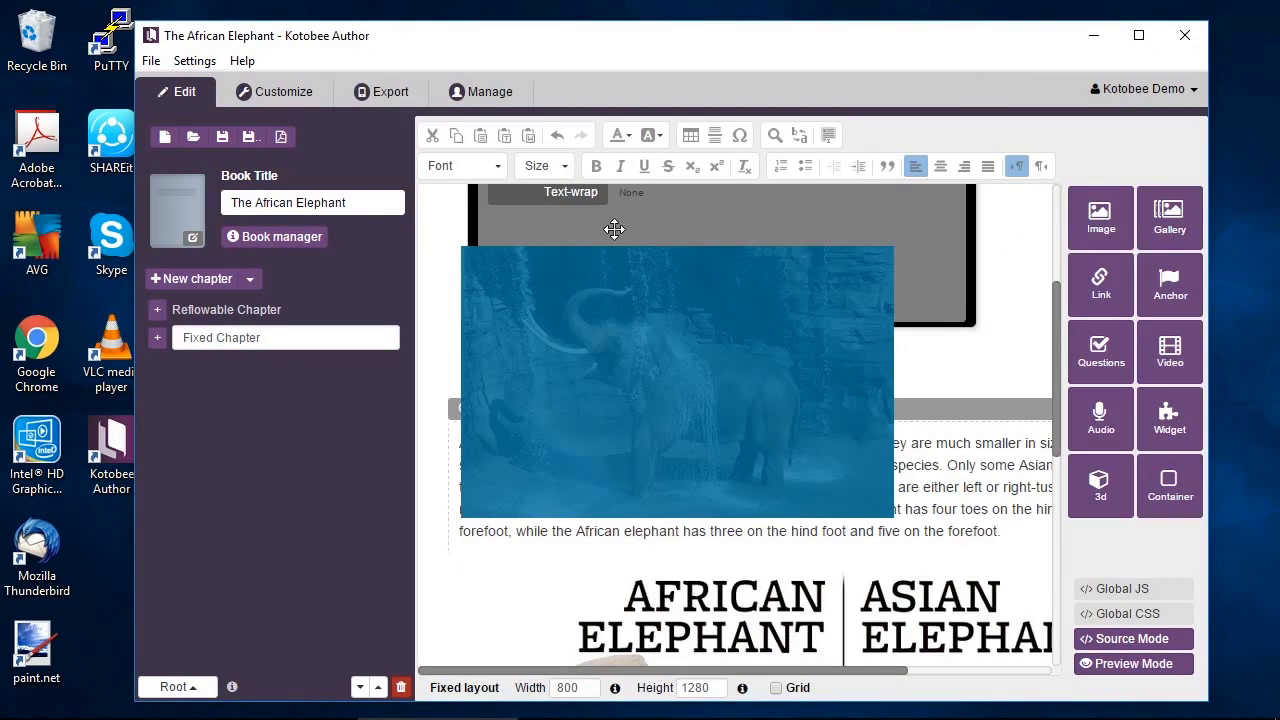